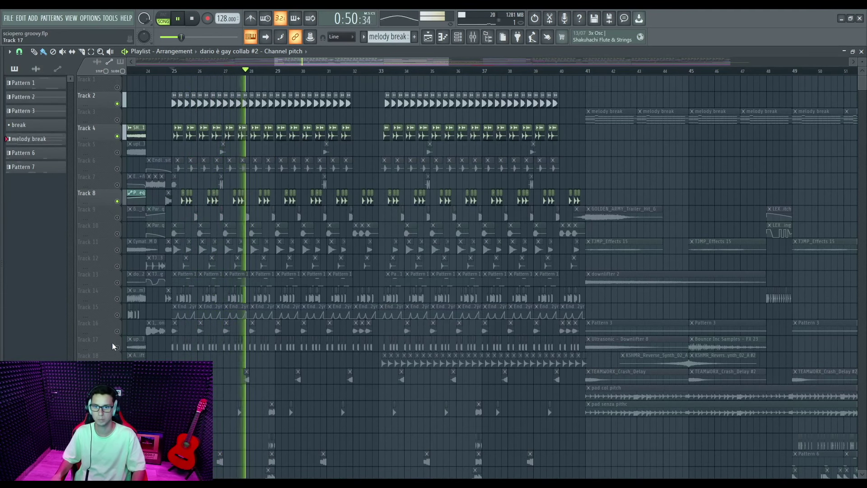
Unmute Tracks 12 and 9 in the playlist and play the drop from bar 25
{"action": "left_click", "coordinate": [118, 267]}
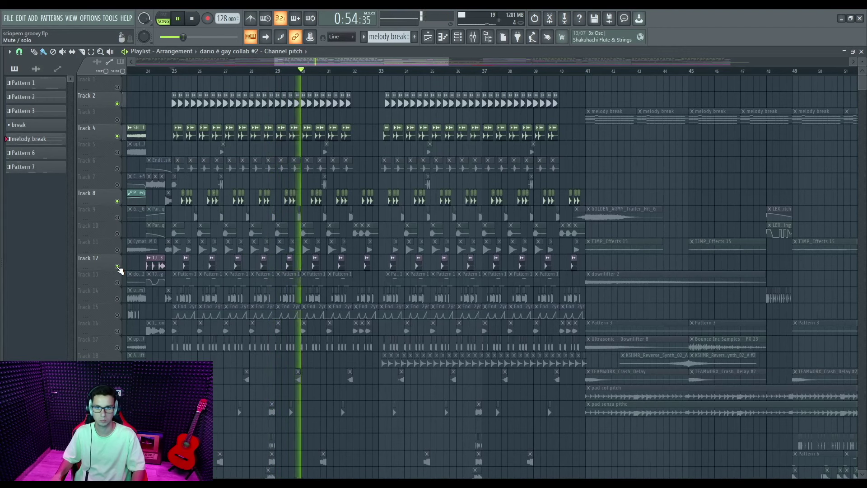
{"action": "key", "text": "space"}
{"action": "left_click", "coordinate": [117, 217]}
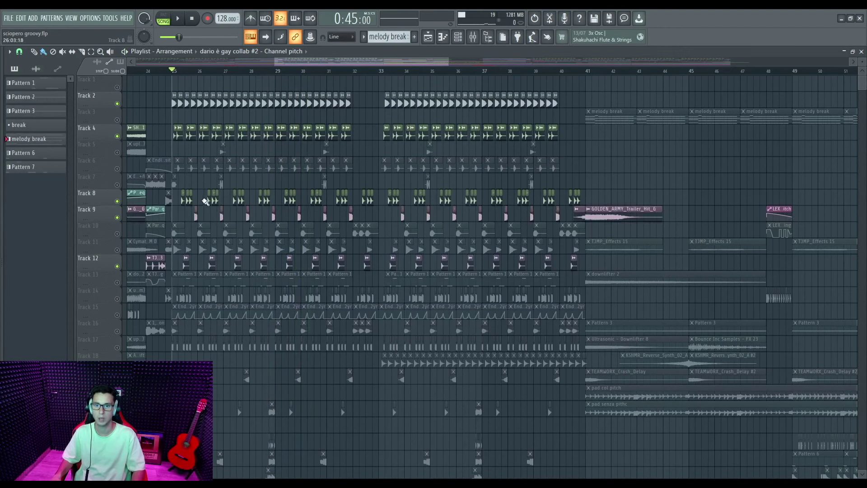
{"action": "key", "text": "space"}
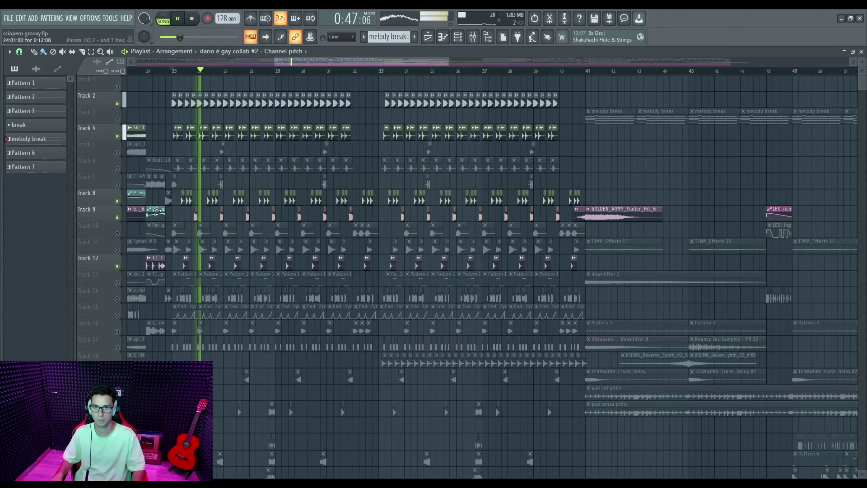
{"action": "key", "text": "space"}
Unmute Tracks 5 and 6 and audition the drop with them from bar 25
{"action": "left_click", "coordinate": [117, 168]}
{"action": "key", "text": "space"}
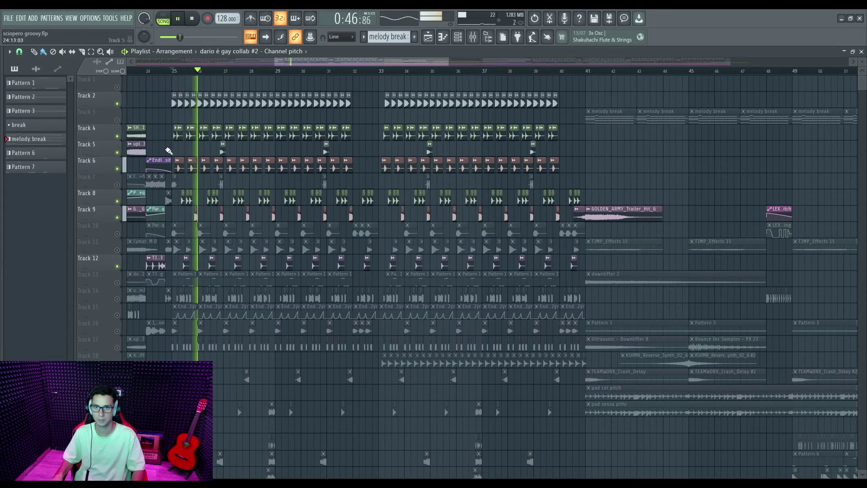
{"action": "scroll", "coordinate": [199, 149], "scroll_direction": "up", "scroll_amount": 3}
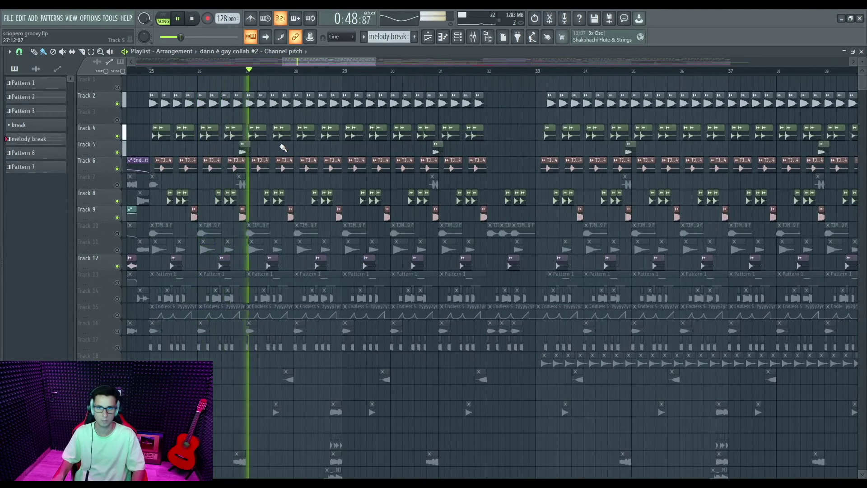
{"action": "key", "text": "space"}
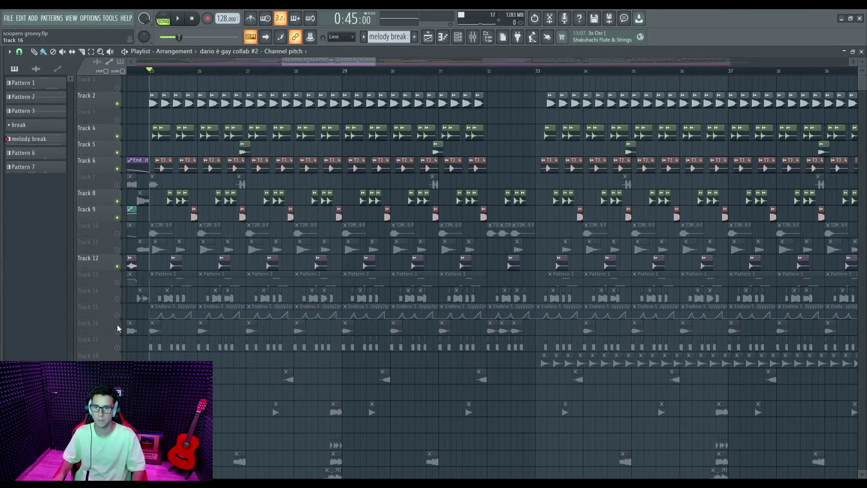
Unmute Track 17 and briefly play the drop with it
{"action": "left_click", "coordinate": [117, 348]}
{"action": "key", "text": "space"}
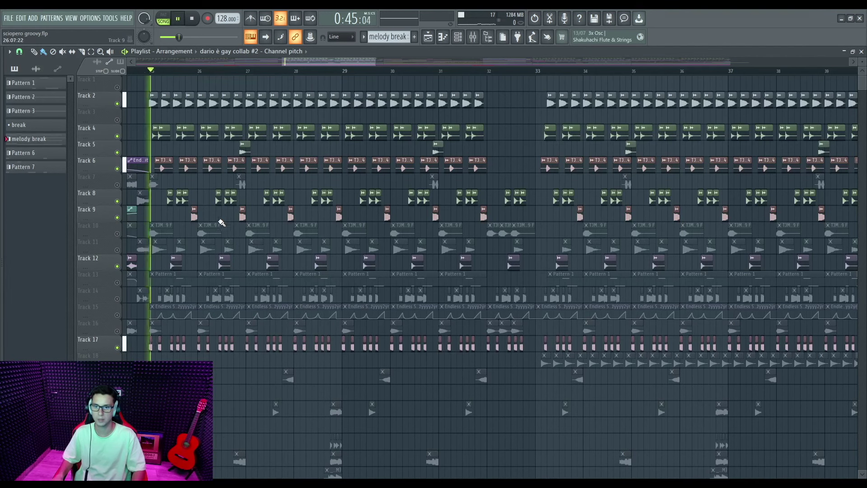
{"action": "key", "text": "space"}
Unmute Tracks 10, 11 and 16 and play the drop with them
{"action": "left_click", "coordinate": [117, 234]}
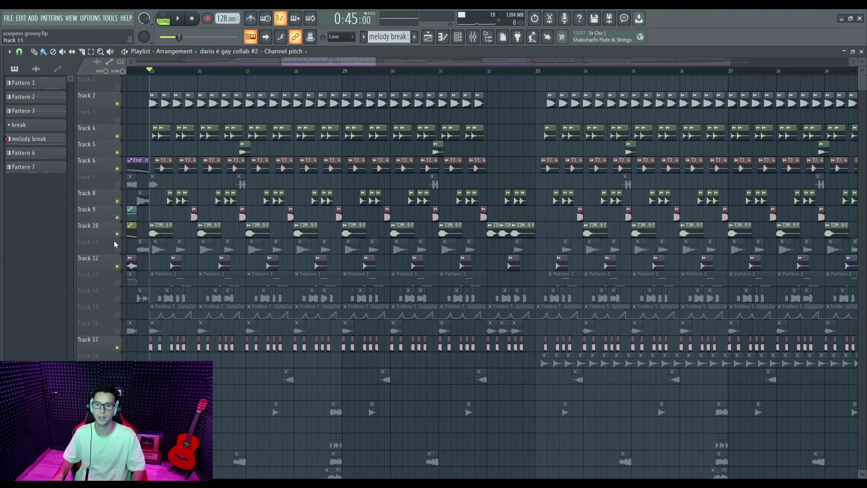
{"action": "left_click", "coordinate": [116, 250]}
{"action": "left_click", "coordinate": [117, 331]}
{"action": "key", "text": "space"}
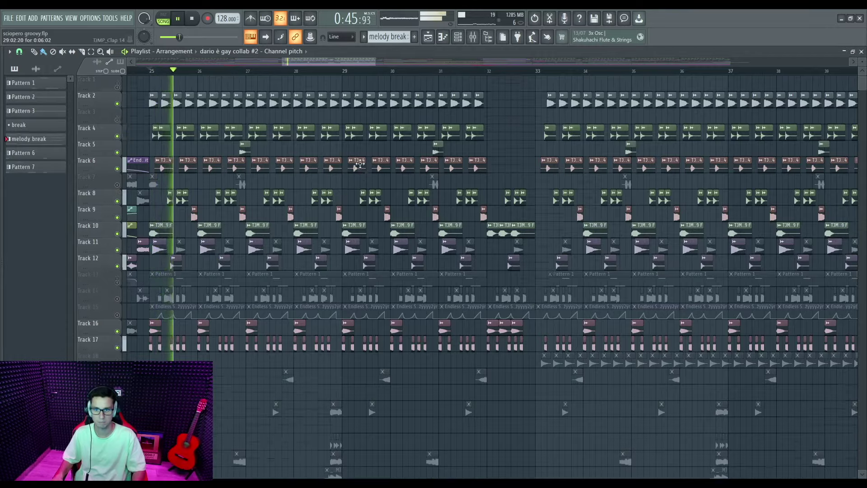
Unmute Tracks 19, 21, 23, 24, 25 and 26 in the playlist, stopping playback
{"action": "scroll", "coordinate": [360, 163], "scroll_direction": "down", "scroll_amount": 5}
{"action": "left_click", "coordinate": [118, 299]}
{"action": "key", "text": "space"}
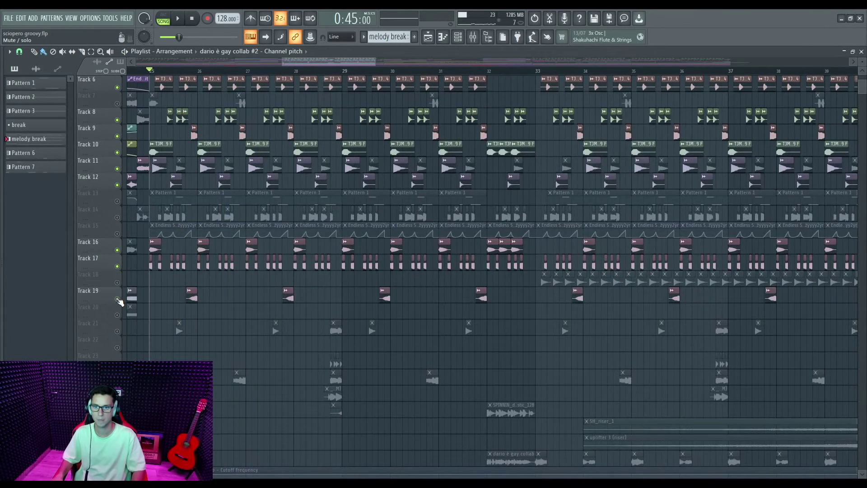
{"action": "left_click", "coordinate": [117, 331]}
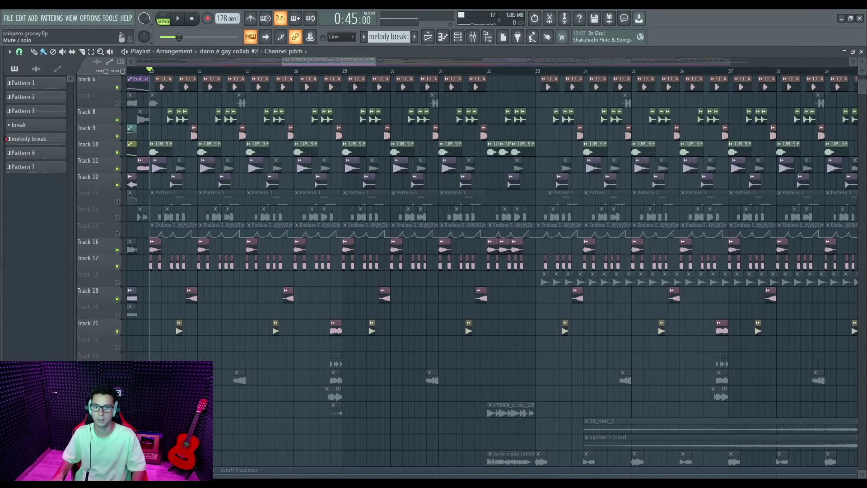
{"action": "left_click", "coordinate": [117, 380]}
{"action": "left_click", "coordinate": [117, 396]}
{"action": "left_click", "coordinate": [117, 412]}
Unmute Track 7 and play the drop from bar 25
{"action": "scroll", "coordinate": [280, 299], "scroll_direction": "up", "scroll_amount": 5}
{"action": "scroll", "coordinate": [280, 300], "scroll_direction": "up", "scroll_amount": 1}
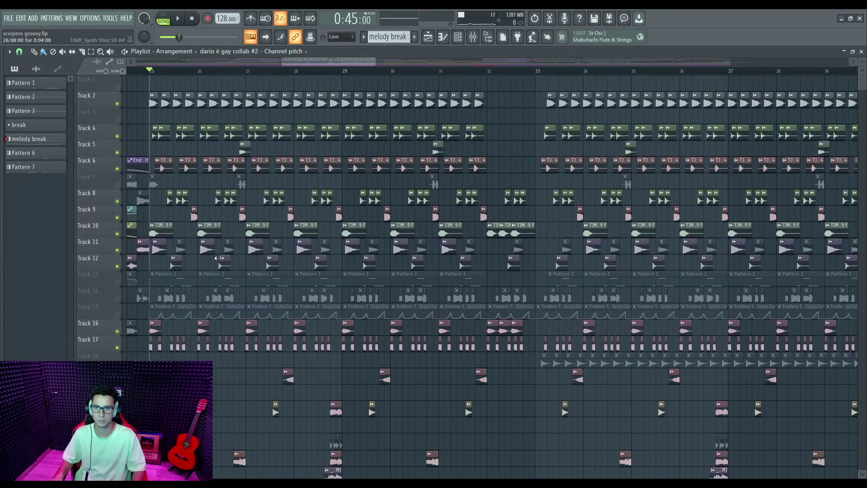
{"action": "left_click", "coordinate": [118, 186]}
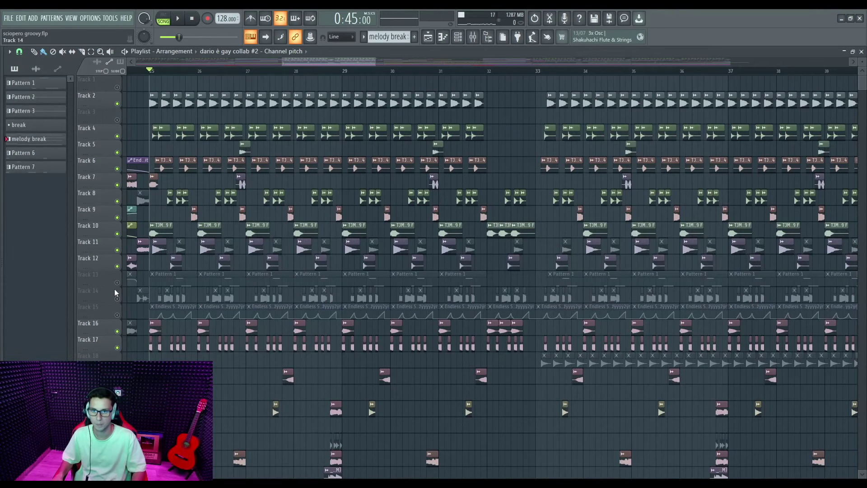
{"action": "scroll", "coordinate": [346, 231], "scroll_direction": "down", "scroll_amount": 10}
{"action": "key", "text": "space"}
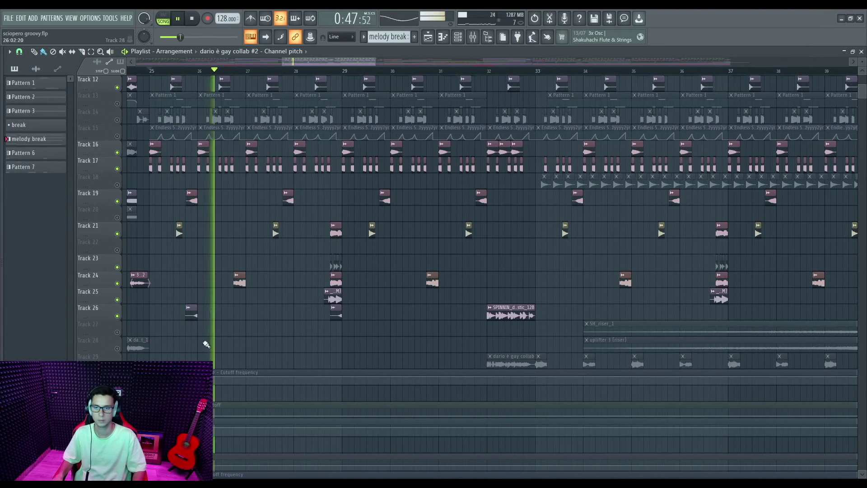
Unmute the filter cutoff, Sylenth1 #2 cutoff and master volume automation on Tracks 30, 32 and 33 during playback
{"action": "left_click", "coordinate": [117, 381]}
{"action": "left_click", "coordinate": [117, 413]}
{"action": "left_click", "coordinate": [117, 429]}
{"action": "scroll", "coordinate": [117, 430], "scroll_direction": "down", "scroll_amount": 3}
{"action": "scroll", "coordinate": [117, 417], "scroll_direction": "down", "scroll_amount": 4}
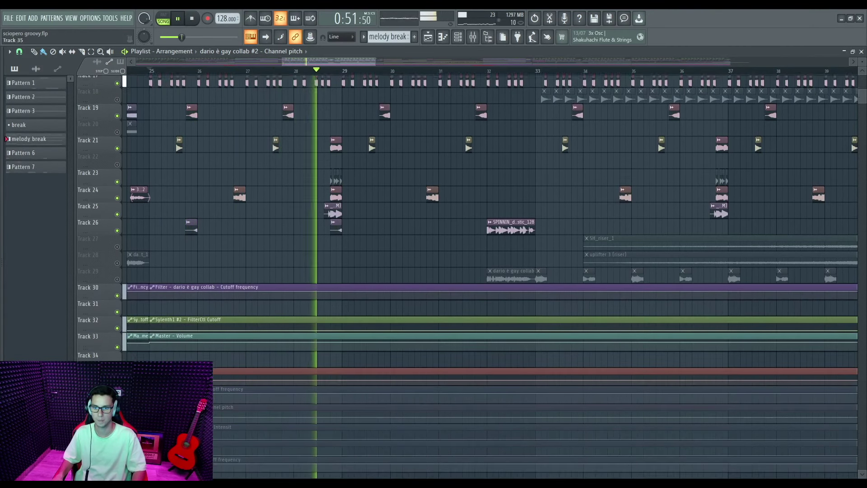
Unmute the remaining automation tracks below Track 33, and stop playback
{"action": "left_click", "coordinate": [117, 353]}
{"action": "left_click", "coordinate": [117, 406]}
{"action": "left_click", "coordinate": [117, 423]}
{"action": "left_click", "coordinate": [117, 439]}
{"action": "scroll", "coordinate": [566, 160], "scroll_direction": "up", "scroll_amount": 3}
{"action": "scroll", "coordinate": [565, 160], "scroll_direction": "up", "scroll_amount": 9}
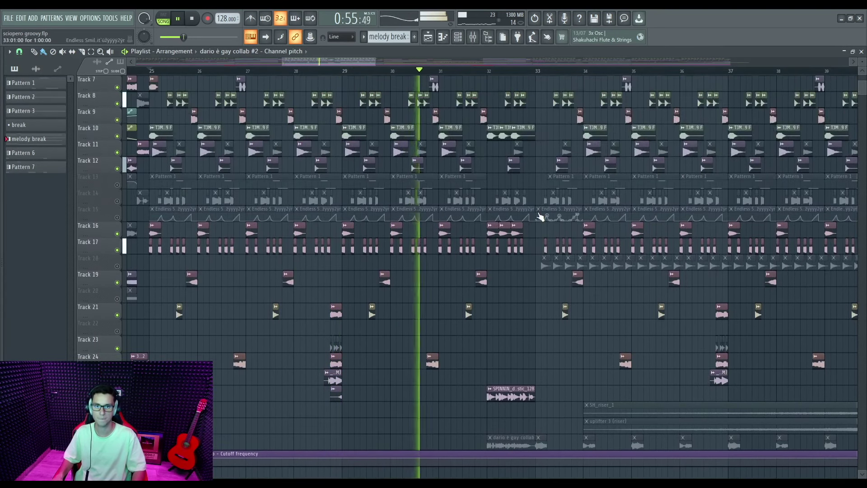
{"action": "key", "text": "space"}
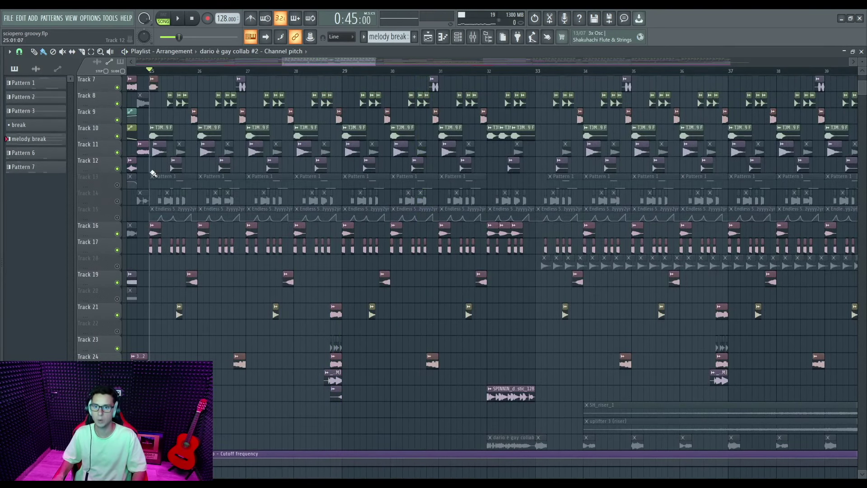
Examine the Sylenth1 notes of Pattern 1 in the piano roll, play the pattern alone and return to the playlist
{"action": "scroll", "coordinate": [171, 163], "scroll_direction": "up", "scroll_amount": 4}
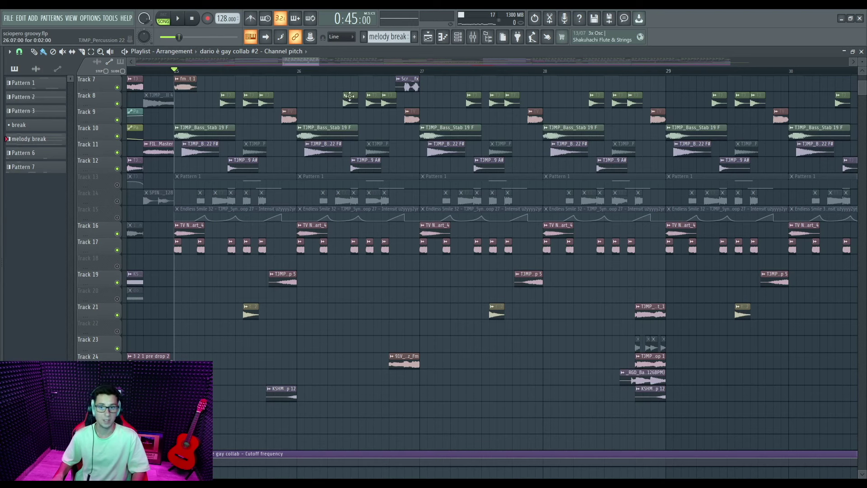
{"action": "scroll", "coordinate": [277, 154], "scroll_direction": "up", "scroll_amount": 2}
{"action": "double_click", "coordinate": [189, 179]}
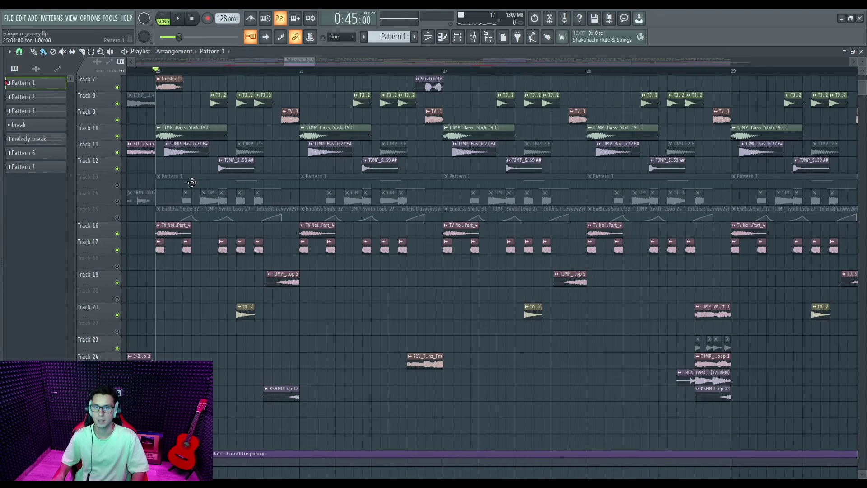
{"action": "left_click", "coordinate": [170, 14]}
{"action": "key", "text": "space"}
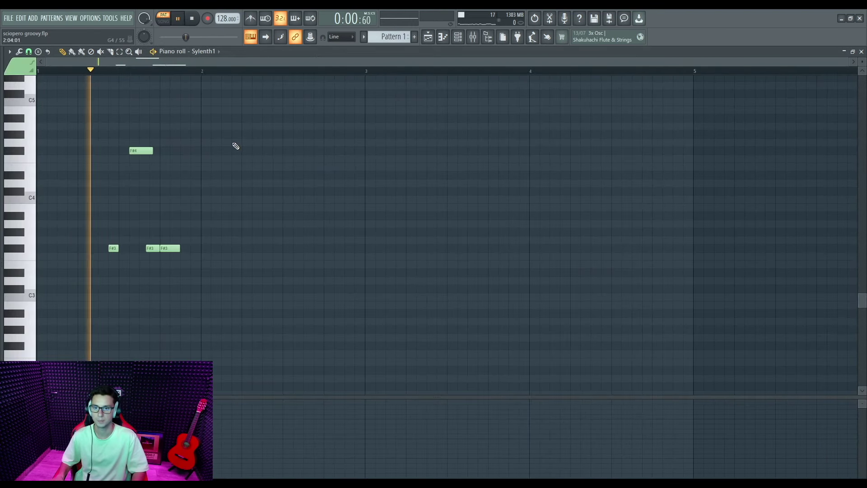
{"action": "scroll", "coordinate": [255, 153], "scroll_direction": "up", "scroll_amount": 3}
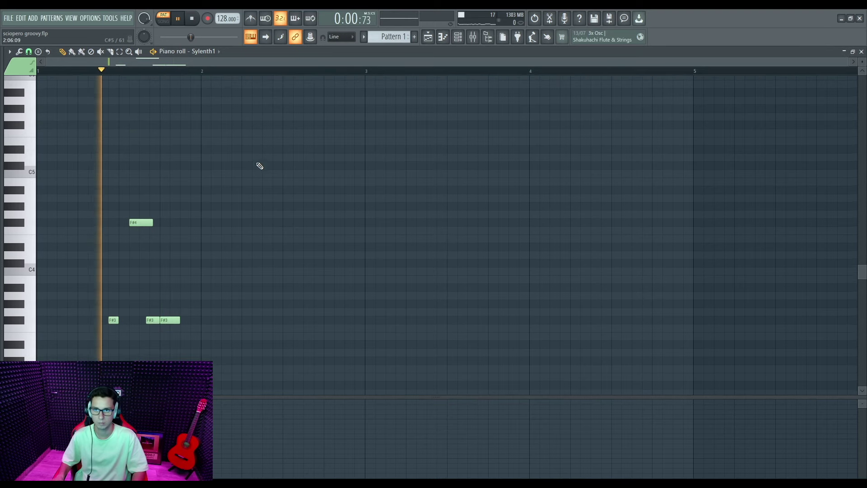
{"action": "key", "text": "space"}
{"action": "left_click", "coordinate": [428, 38]}
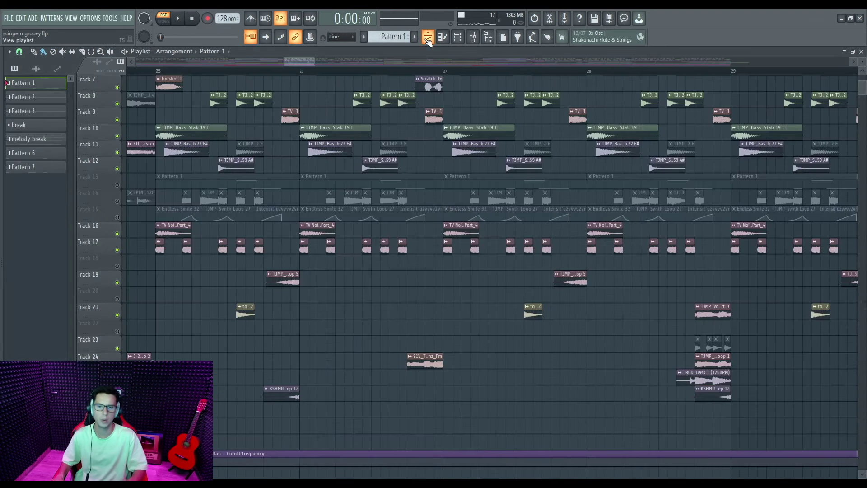
Unmute Track 13 with the Pattern 1 clips and play the song from bar 25
{"action": "left_click", "coordinate": [118, 185]}
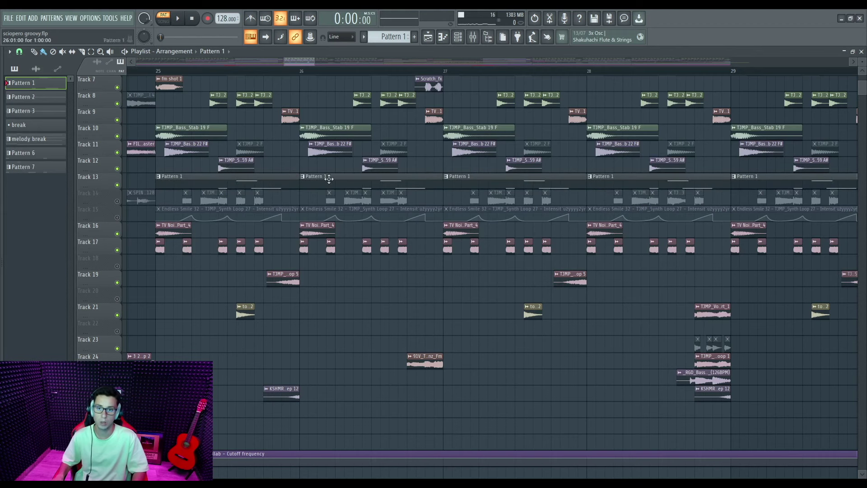
{"action": "left_click", "coordinate": [158, 75]}
{"action": "key", "text": "space"}
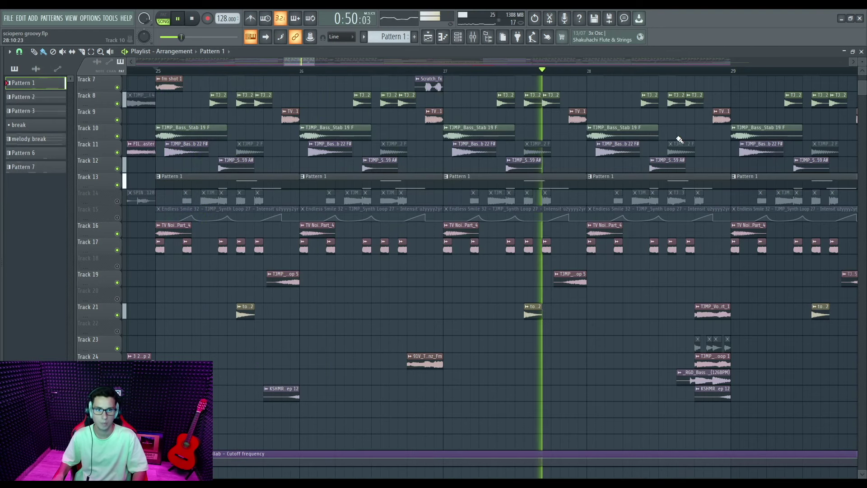
{"action": "key", "text": "space"}
Inspect the Fruity parametric EQ 2 on the SUB BASS mixer insert used by Pattern 1's Sylenth1 channel
{"action": "double_click", "coordinate": [227, 186]}
{"action": "left_click", "coordinate": [469, 38]}
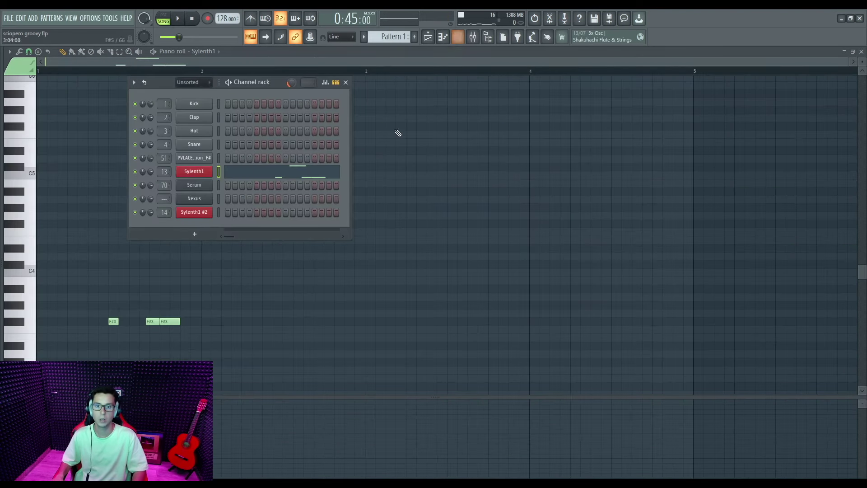
{"action": "double_click", "coordinate": [161, 172]}
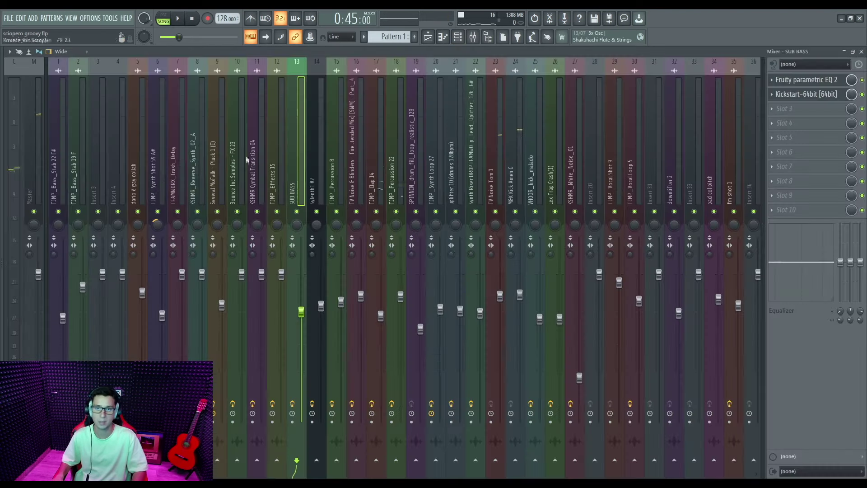
{"action": "left_click", "coordinate": [807, 83]}
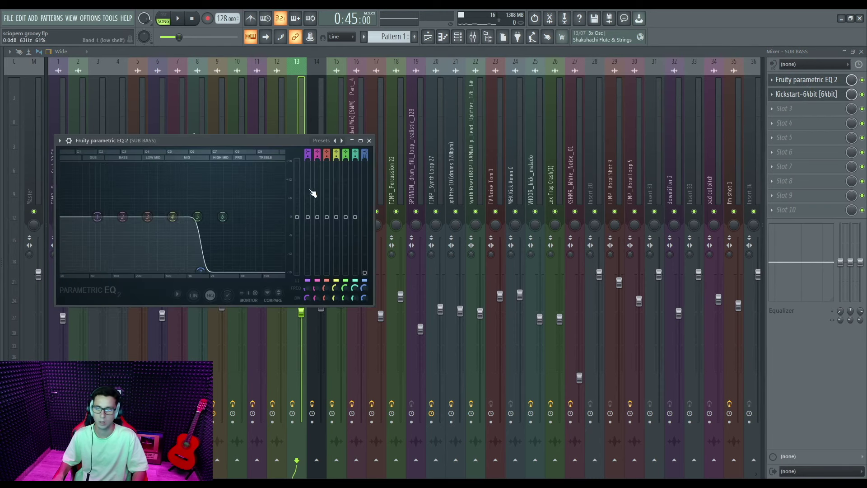
{"action": "left_click", "coordinate": [369, 140]}
{"action": "key", "text": "F9"}
Solo Track 14, leave Track 15 muted, and play the synth loop clips from bar 25
{"action": "left_click", "coordinate": [117, 202]}
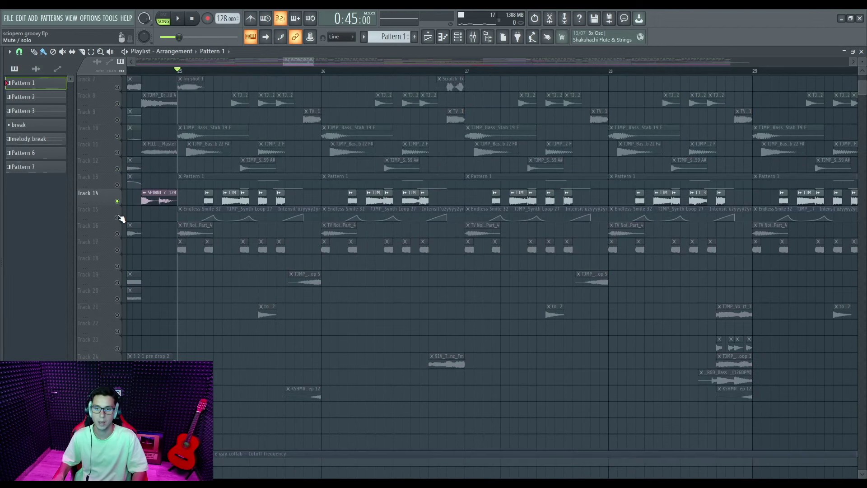
{"action": "left_click", "coordinate": [118, 218]}
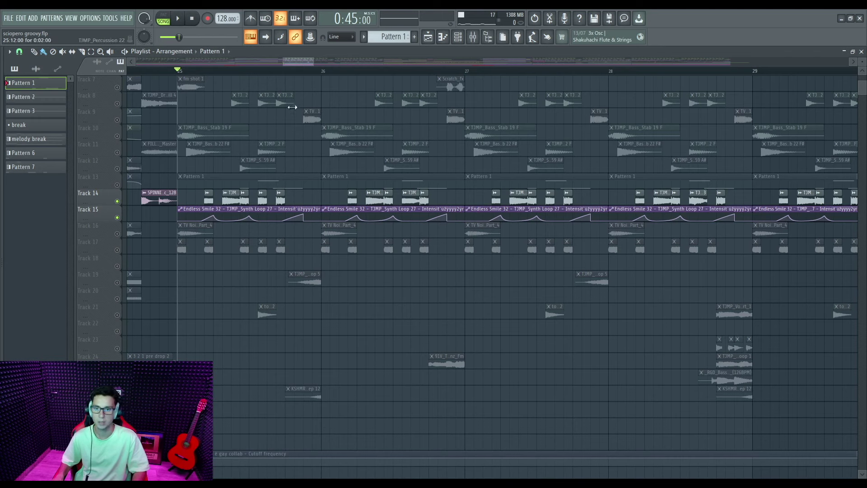
{"action": "left_click", "coordinate": [117, 218]}
{"action": "key", "text": "space"}
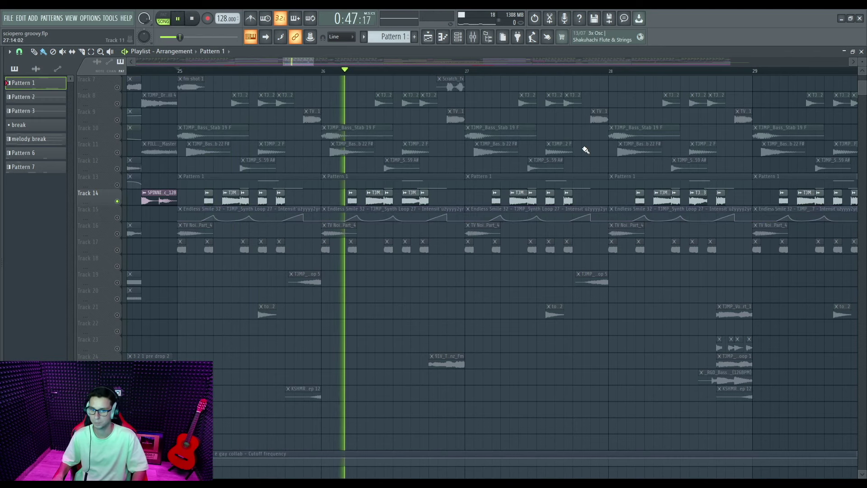
Unmute the filter cutoff, Sylenth1 #2 cutoff and master volume automation alongside soloed Track 14, and stop playback
{"action": "scroll", "coordinate": [95, 391], "scroll_direction": "down", "scroll_amount": 3}
{"action": "left_click", "coordinate": [116, 397]}
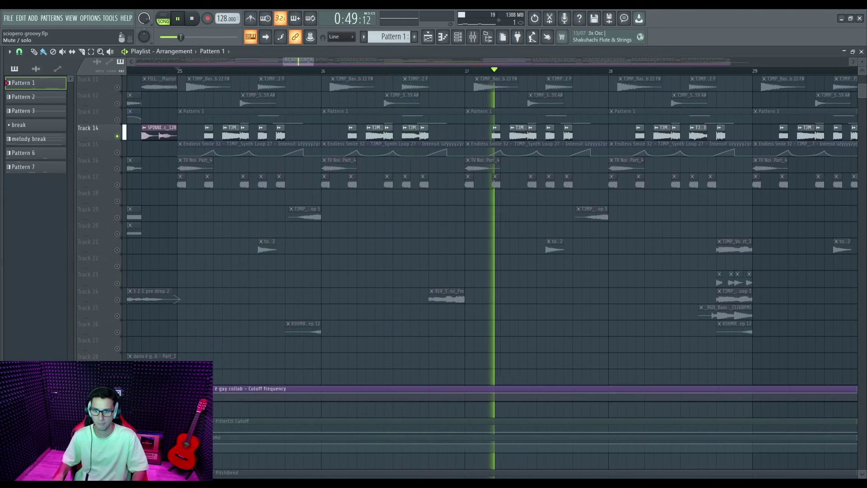
{"action": "left_click", "coordinate": [117, 429]}
{"action": "key", "text": "space"}
Unmute the pitch bend, filter cutoff, channel pitch and intensity automation on Tracks 35 to 38
{"action": "scroll", "coordinate": [286, 305], "scroll_direction": "down", "scroll_amount": 4}
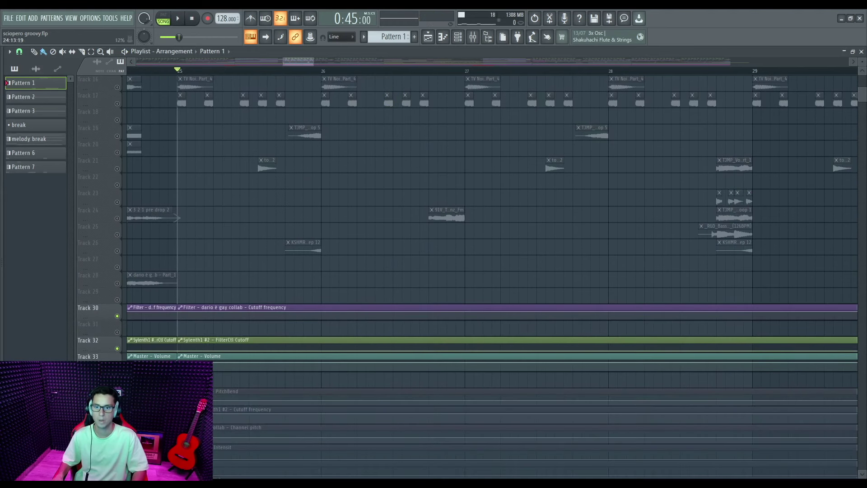
{"action": "left_click", "coordinate": [117, 397]}
{"action": "left_click", "coordinate": [117, 413]}
{"action": "left_click", "coordinate": [117, 429]}
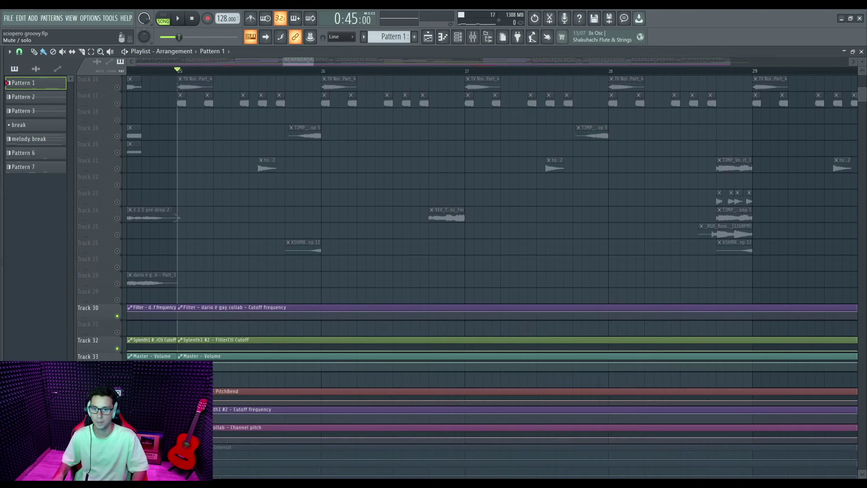
{"action": "left_click", "coordinate": [117, 446]}
{"action": "scroll", "coordinate": [117, 446], "scroll_direction": "down", "scroll_amount": 2}
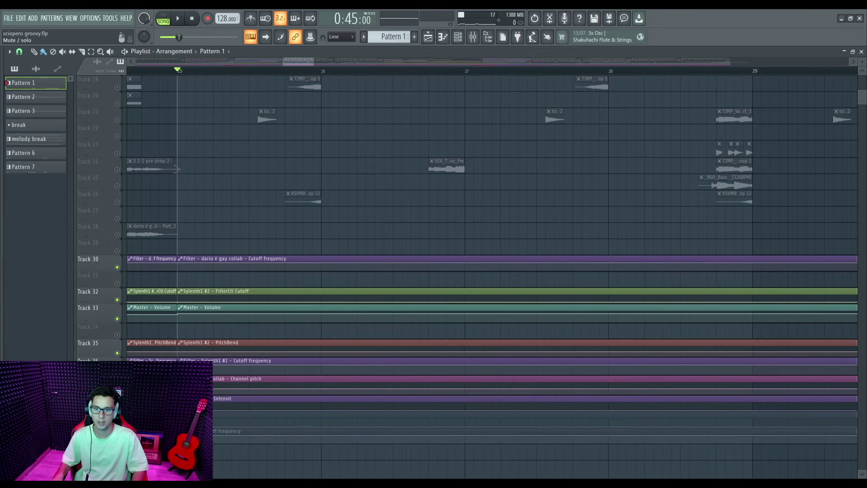
{"action": "scroll", "coordinate": [247, 316], "scroll_direction": "up", "scroll_amount": 8}
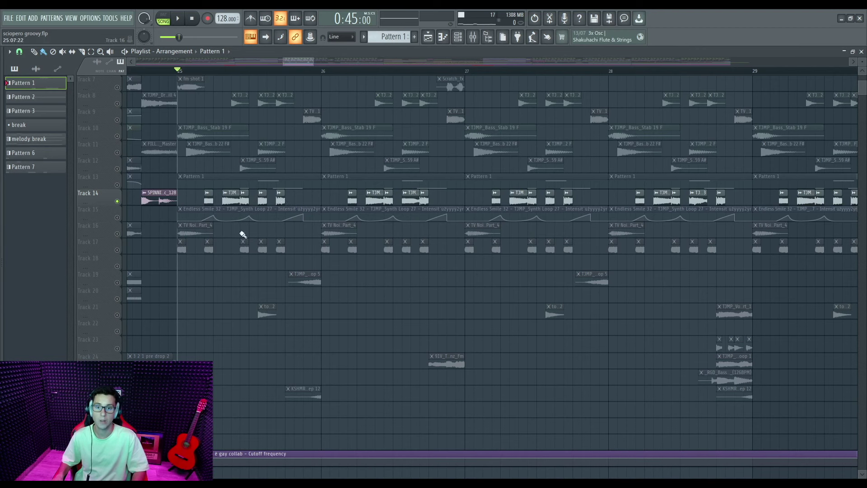
Unmute the Endless Smile intensity automation on Track 15 and play it with the Track 14 synth loops
{"action": "left_click", "coordinate": [117, 217]}
{"action": "key", "text": "space"}
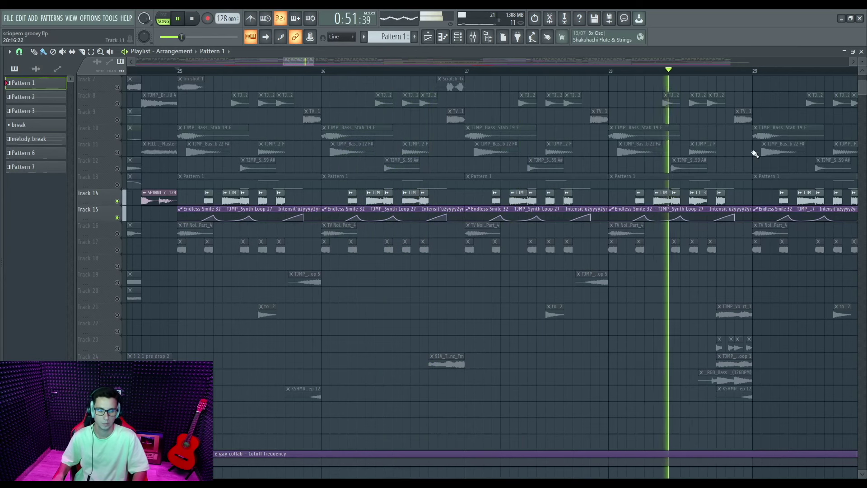
{"action": "key", "text": "space"}
Inspect Decapitator and the first Fruity parametric EQ 2 on the TJMP_Synth Loop 27 mixer insert
{"action": "double_click", "coordinate": [519, 198]}
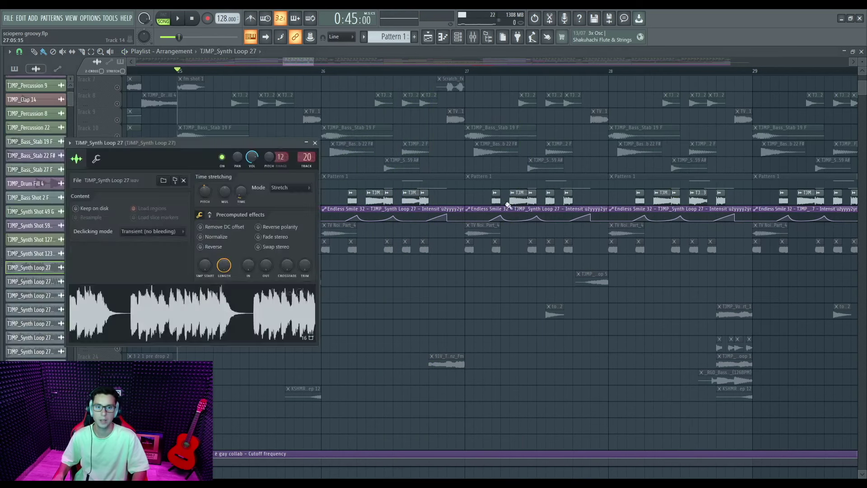
{"action": "double_click", "coordinate": [305, 157]}
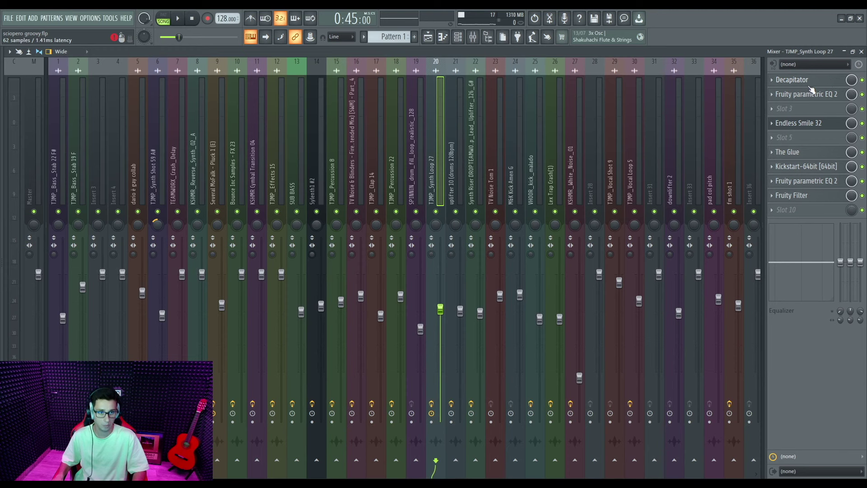
{"action": "left_click", "coordinate": [817, 83]}
{"action": "left_click_drag", "start_coordinate": [305, 118], "coordinate": [349, 114]}
{"action": "left_click", "coordinate": [796, 101]}
{"action": "left_click", "coordinate": [798, 101]}
{"action": "left_click", "coordinate": [800, 102]}
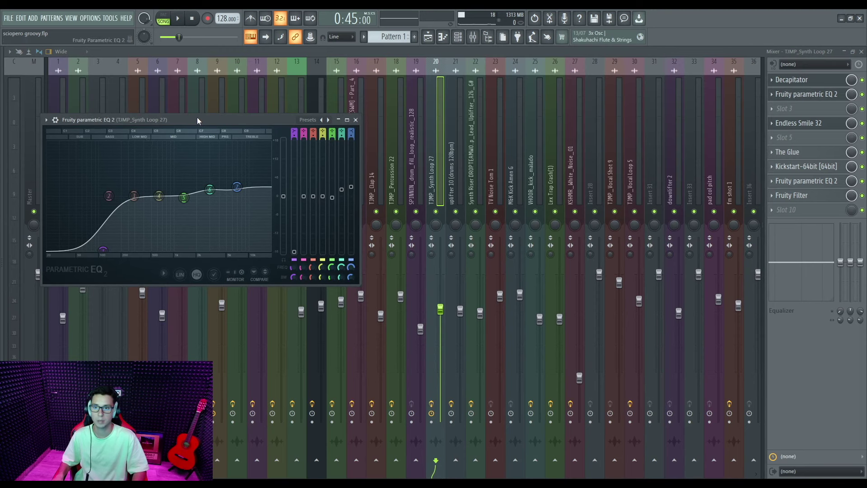
{"action": "left_click", "coordinate": [356, 120]}
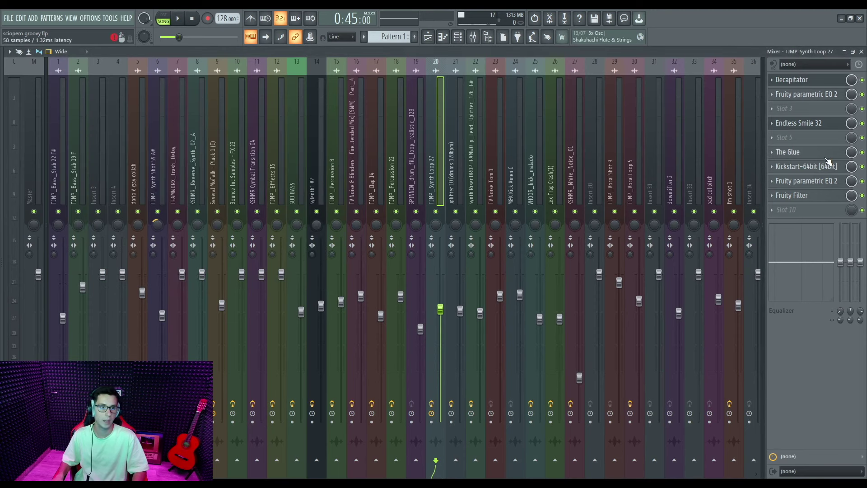
Inspect Endless Smile 32, The Glue and Fruity Filter on the synth loop's mixer insert, and return to the playlist
{"action": "left_click", "coordinate": [819, 123]}
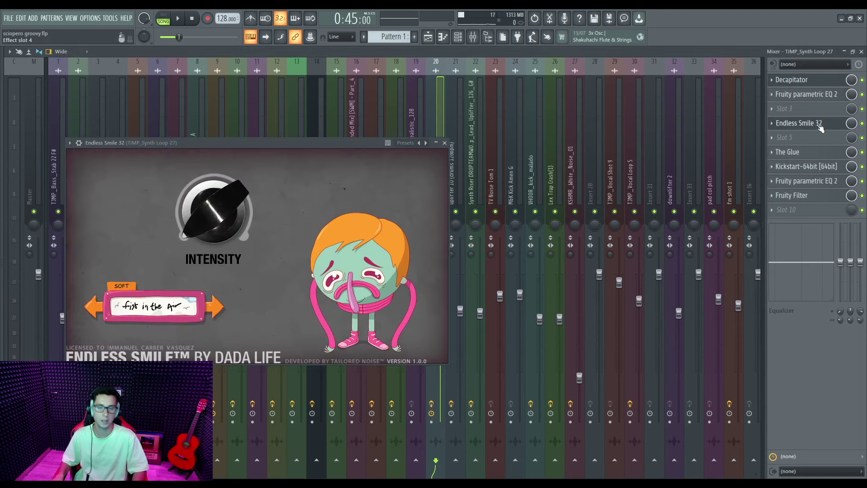
{"action": "left_click", "coordinate": [444, 143]}
{"action": "left_click", "coordinate": [817, 155]}
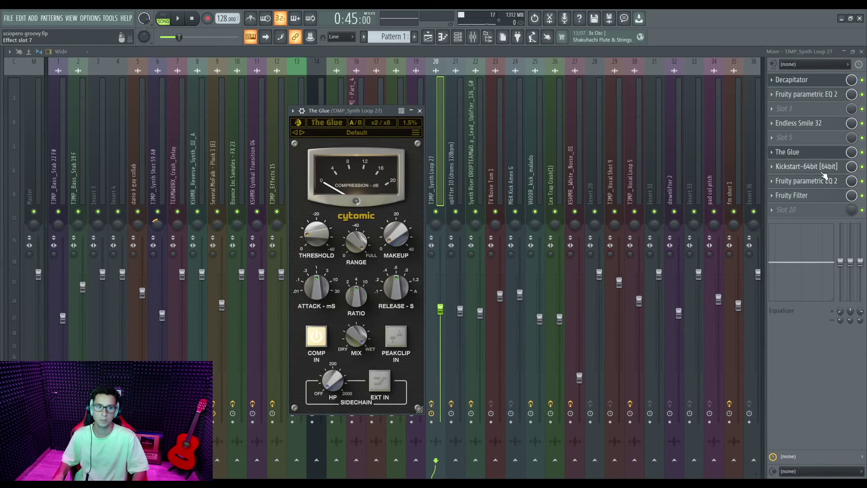
{"action": "left_click", "coordinate": [819, 198]}
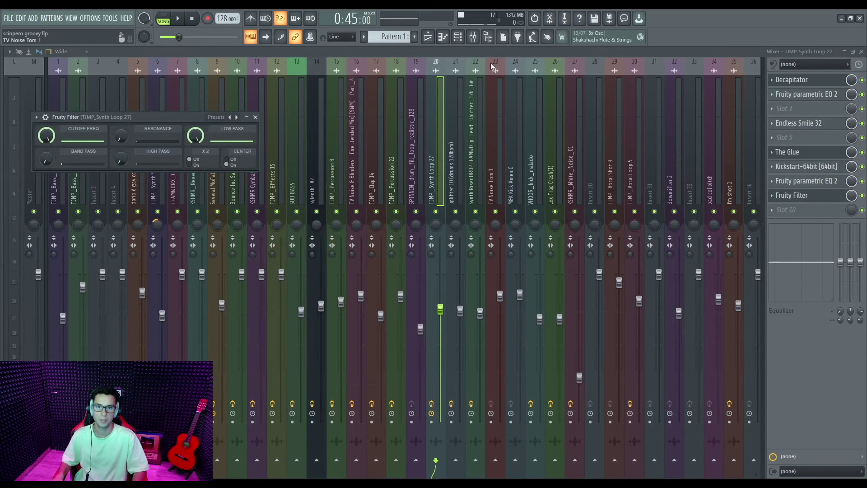
{"action": "left_click", "coordinate": [428, 37]}
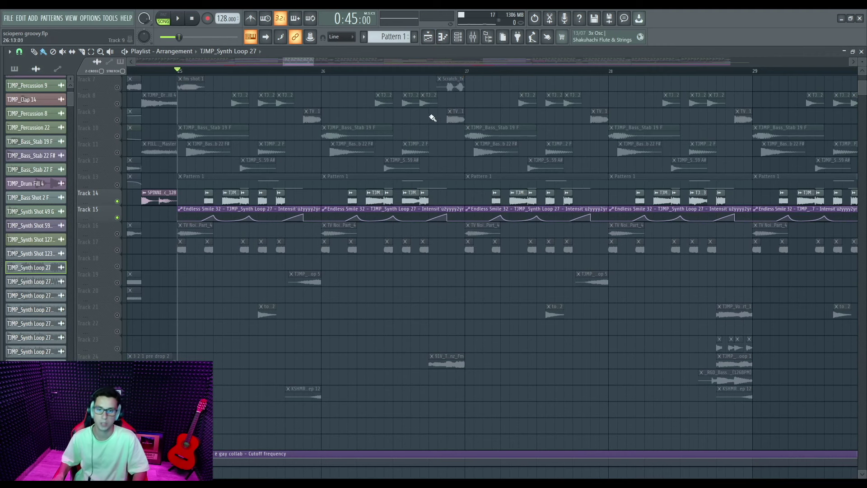
Unmute all playlist tracks and play the full drop from bar 25
{"action": "left_click", "coordinate": [117, 169]}
{"action": "scroll", "coordinate": [250, 126], "scroll_direction": "down", "scroll_amount": 3}
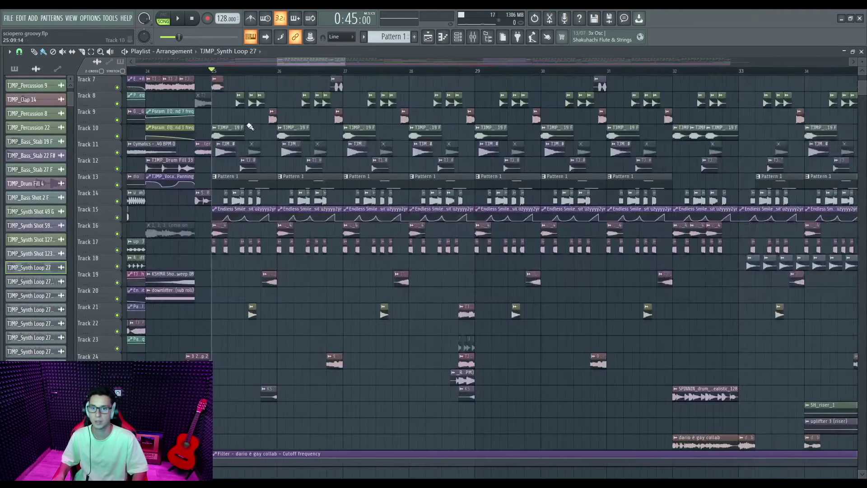
{"action": "key", "text": "space"}
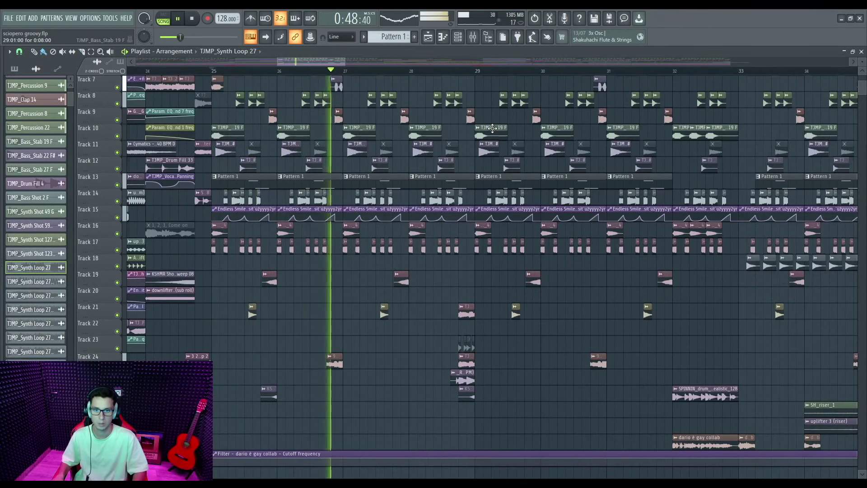
{"action": "scroll", "coordinate": [505, 137], "scroll_direction": "up", "scroll_amount": 2}
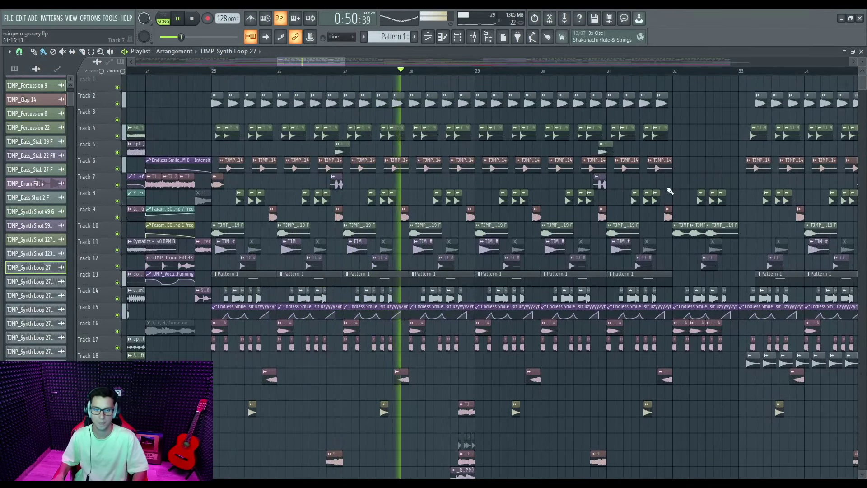
{"action": "key", "text": "space"}
Play the break from bar 41 with all its layers, and widen the playlist range to show the whole section
{"action": "scroll", "coordinate": [517, 132], "scroll_direction": "right", "scroll_amount": 6}
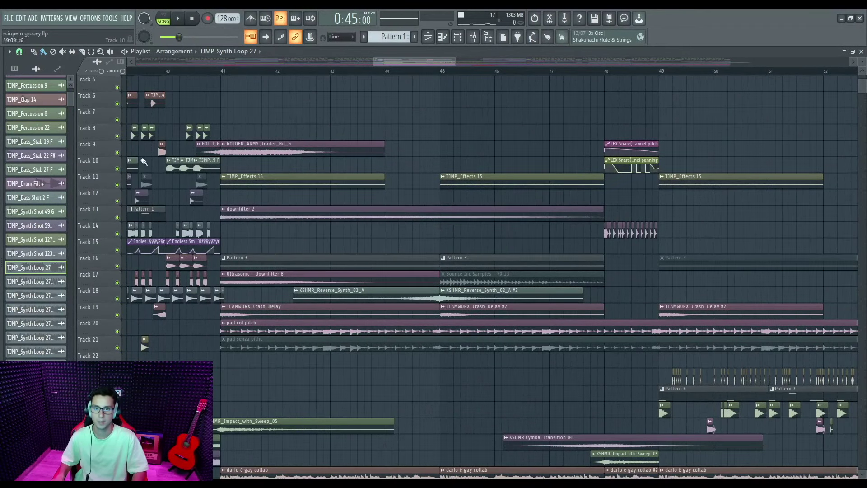
{"action": "left_click", "coordinate": [223, 71]}
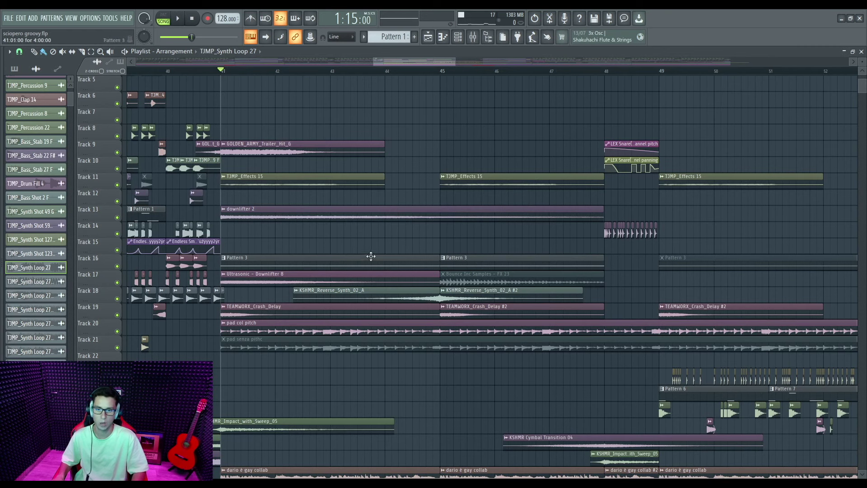
{"action": "key", "text": "space"}
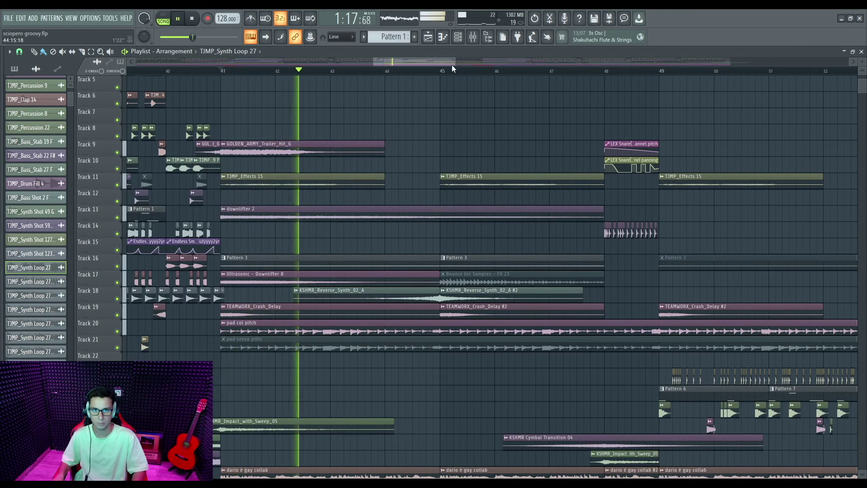
{"action": "left_click_drag", "start_coordinate": [455, 63], "coordinate": [481, 61]}
{"action": "left_click_drag", "start_coordinate": [481, 60], "coordinate": [527, 61]}
{"action": "key", "text": "space"}
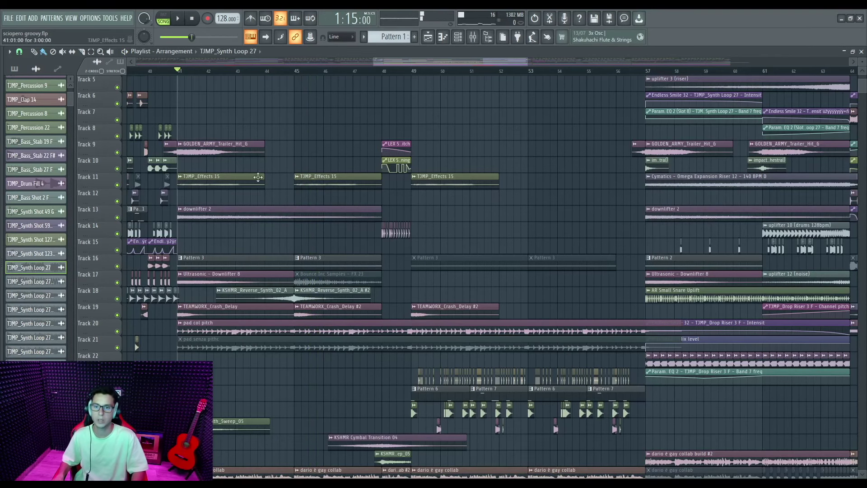
Solo the trailer hit on Track 9, unmute TJMP_Effects 15 on Track 11, and play from bar 41
{"action": "right_click", "coordinate": [117, 153]}
{"action": "left_click", "coordinate": [118, 184]}
{"action": "scroll", "coordinate": [339, 165], "scroll_direction": "up", "scroll_amount": 3}
{"action": "key", "text": "space"}
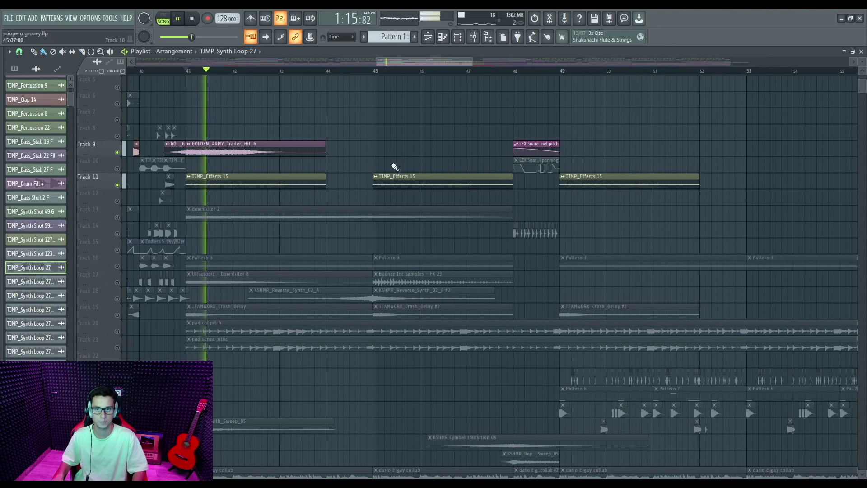
Unmute downlifter 2, Pattern 3, the Ultrasonic downlifter and the crash delay on Tracks 13, 16, 17 and 19 while auditioning them
{"action": "left_click", "coordinate": [117, 217]}
{"action": "key", "text": "space"}
{"action": "key", "text": "space"}
{"action": "left_click", "coordinate": [118, 266]}
{"action": "key", "text": "space"}
{"action": "key", "text": "space"}
{"action": "left_click", "coordinate": [117, 282]}
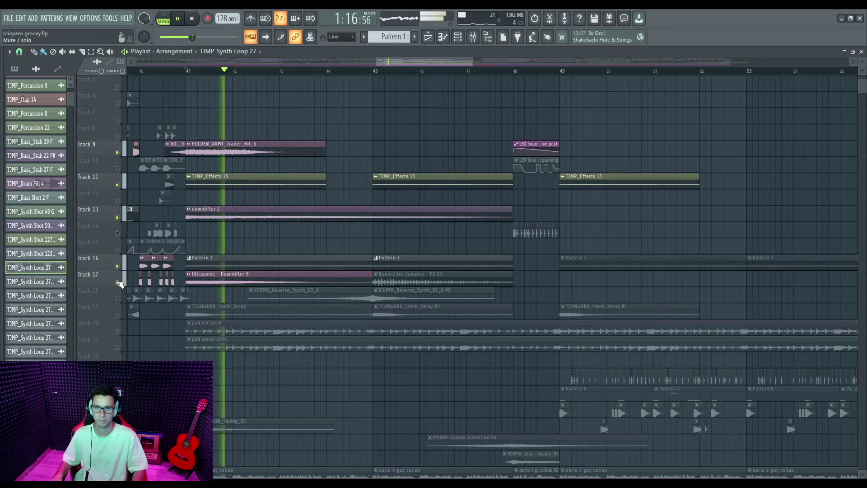
{"action": "left_click", "coordinate": [117, 315]}
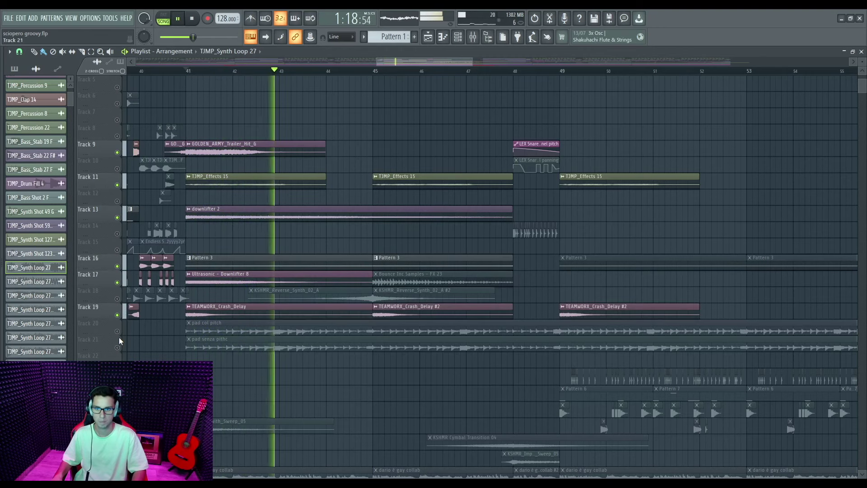
Unmute KSHMR_Impact_with_Sweep_05 on Track 26 and play the break effects from bar 41
{"action": "scroll", "coordinate": [127, 357], "scroll_direction": "down", "scroll_amount": 4}
{"action": "key", "text": "space"}
{"action": "key", "text": "space"}
{"action": "left_click", "coordinate": [117, 364]}
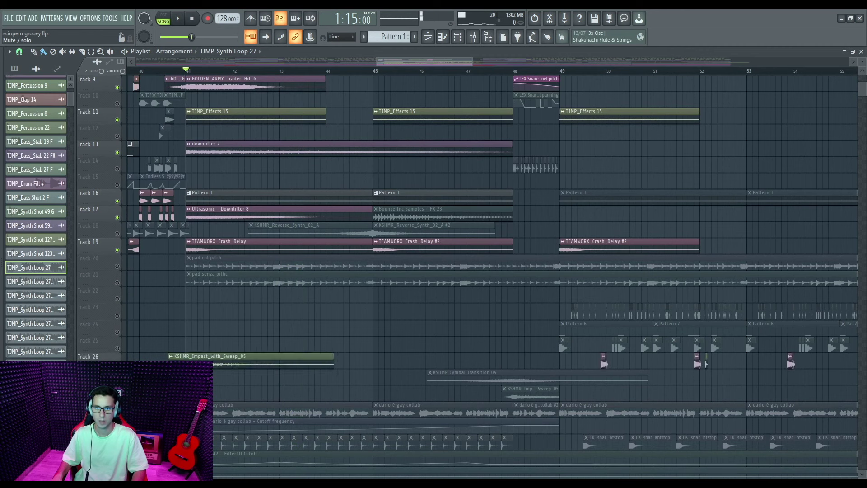
{"action": "scroll", "coordinate": [319, 233], "scroll_direction": "down", "scroll_amount": 4}
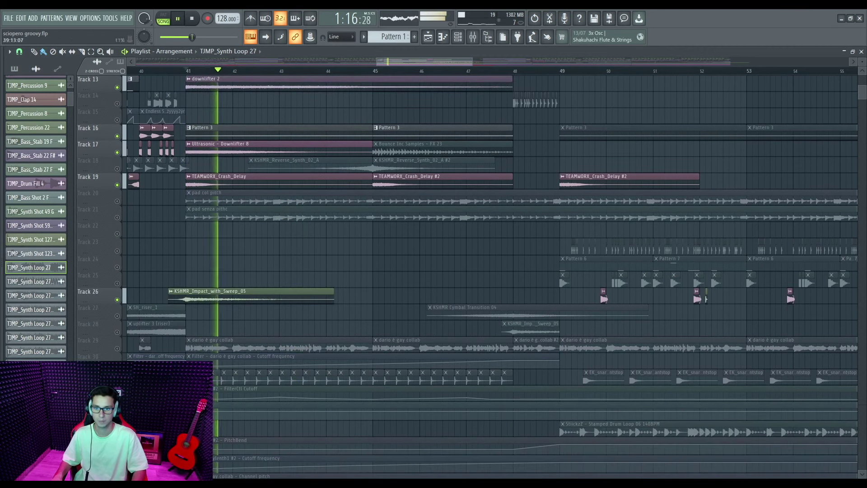
Unmute the filter cutoff automation on Track 30, the Sylenth1 #2 cutoff on Track 32 and the master volume on Track 33, and stop playback
{"action": "left_click", "coordinate": [117, 364]}
{"action": "left_click", "coordinate": [117, 414]}
{"action": "left_click", "coordinate": [117, 397]}
{"action": "scroll", "coordinate": [117, 397], "scroll_direction": "down", "scroll_amount": 2}
{"action": "key", "text": "space"}
Solo the pad col pitch clip on Track 20 and play it from bar 41 with its automation active
{"action": "scroll", "coordinate": [325, 218], "scroll_direction": "up", "scroll_amount": 5}
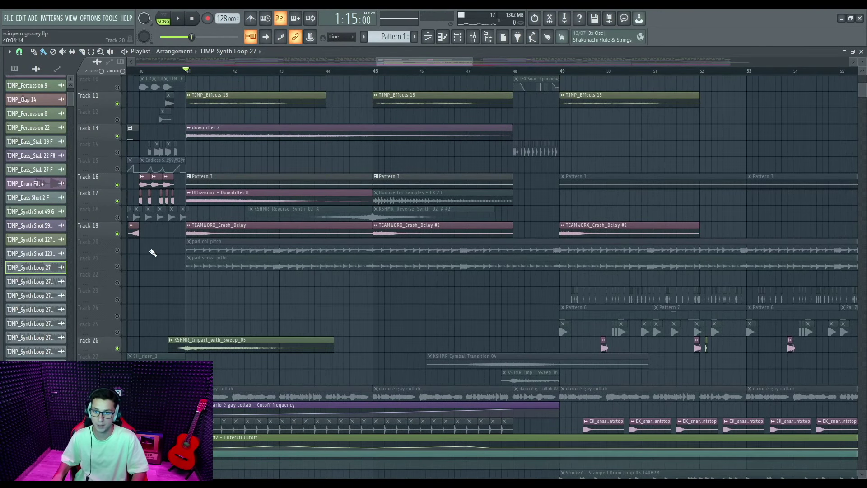
{"action": "right_click", "coordinate": [117, 251]}
{"action": "scroll", "coordinate": [118, 256], "scroll_direction": "down", "scroll_amount": 6}
{"action": "key", "text": "space"}
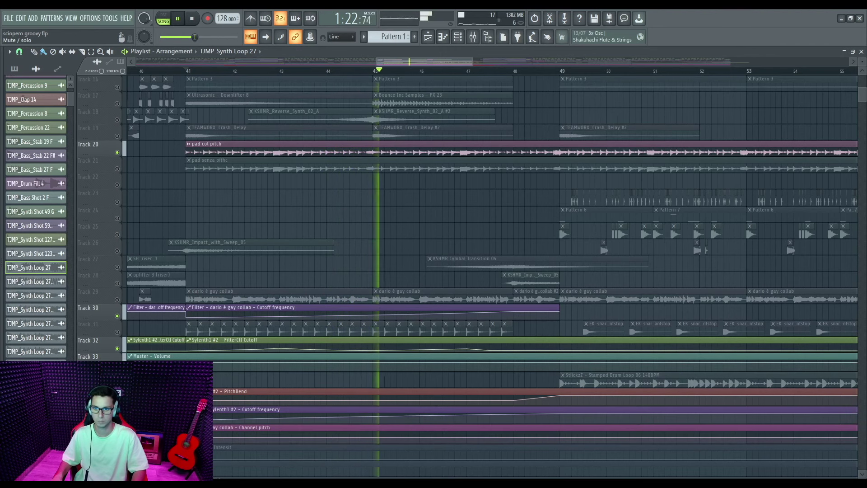
{"action": "key", "text": "space"}
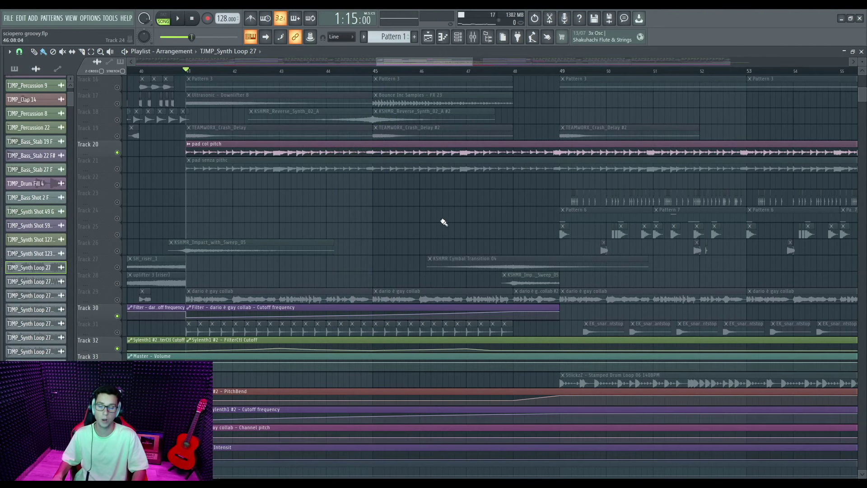
Unmute all tracks and play the second part of the break from bar 48
{"action": "scroll", "coordinate": [419, 253], "scroll_direction": "up", "scroll_amount": 4}
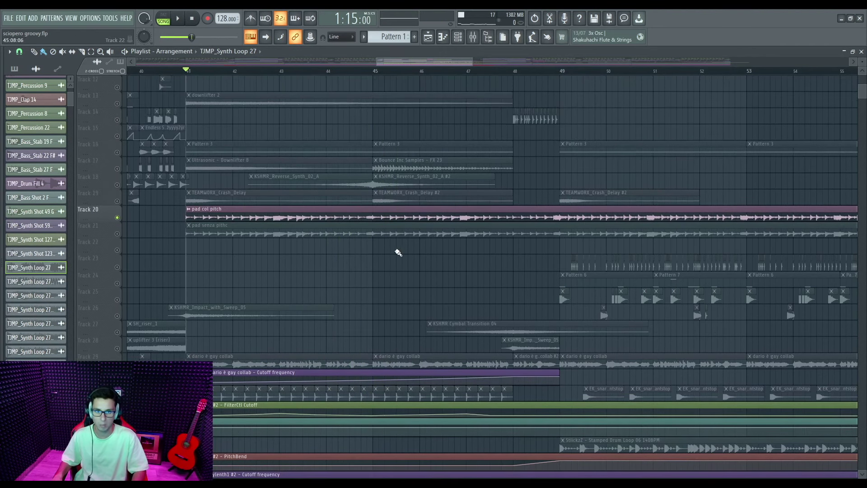
{"action": "scroll", "coordinate": [420, 245], "scroll_direction": "up", "scroll_amount": 3}
{"action": "right_click", "coordinate": [117, 217]}
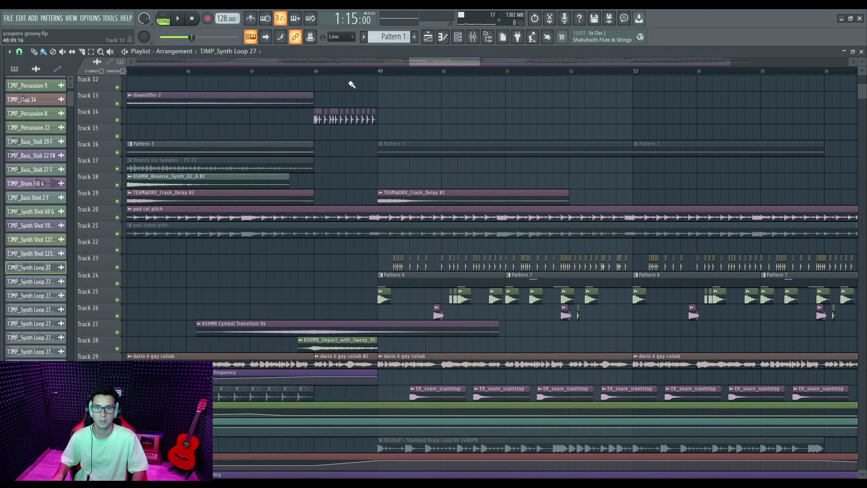
{"action": "left_click", "coordinate": [320, 73]}
{"action": "key", "text": "space"}
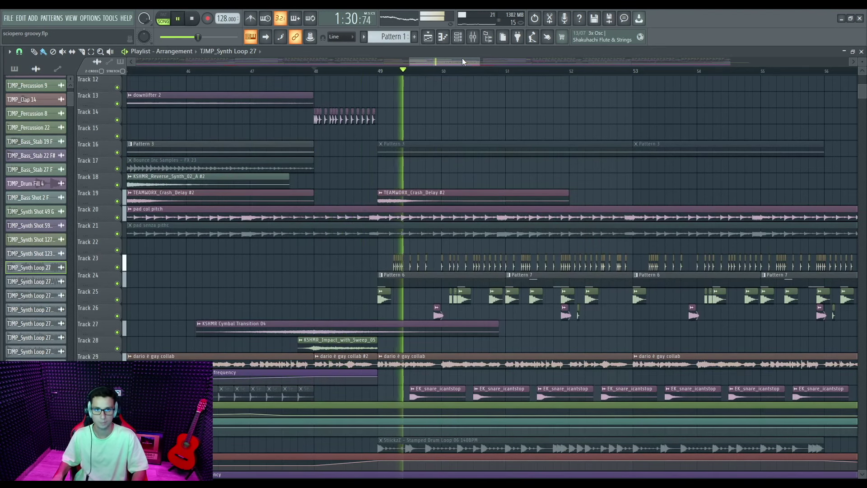
{"action": "left_click_drag", "start_coordinate": [462, 61], "coordinate": [486, 62]}
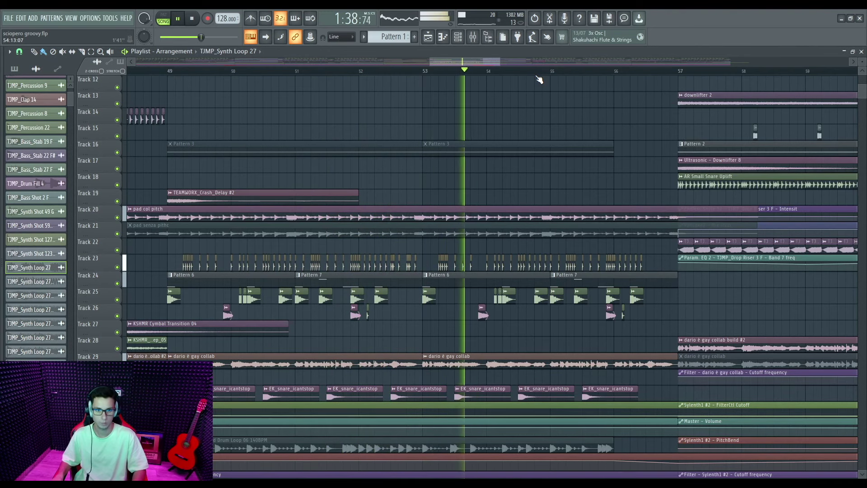
{"action": "key", "text": "space"}
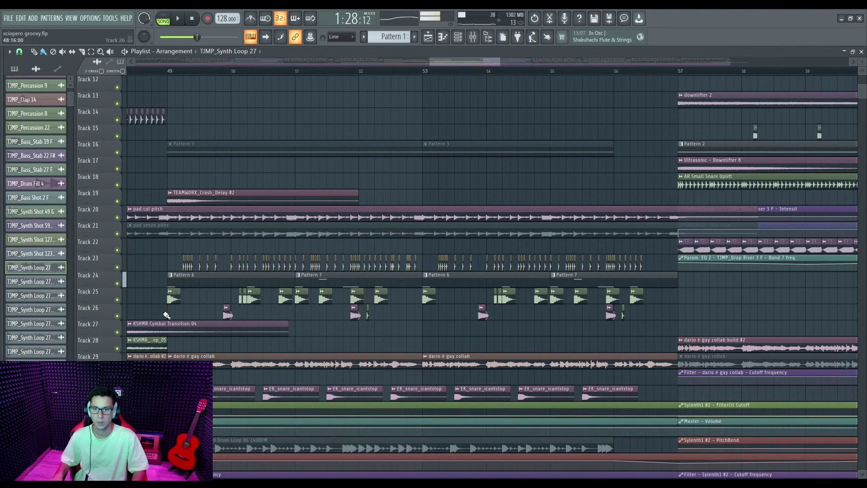
Solo Track 25, play the section, and unmute Tracks 23 and 26 and the EK_snare_icantstop clips on Track 31
{"action": "right_click", "coordinate": [117, 300]}
{"action": "key", "text": "space"}
{"action": "left_click", "coordinate": [117, 267]}
{"action": "left_click", "coordinate": [117, 315]}
{"action": "scroll", "coordinate": [400, 226], "scroll_direction": "down", "scroll_amount": 3}
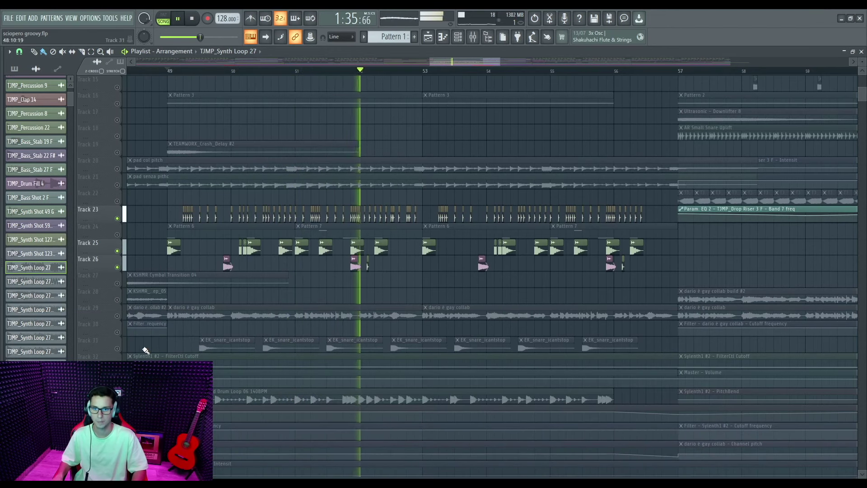
{"action": "left_click", "coordinate": [117, 348]}
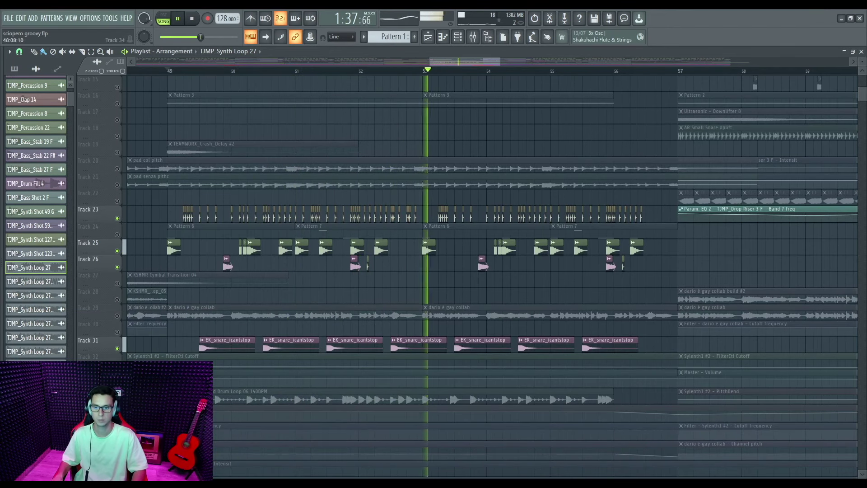
Unmute the Sylenth1 #2 filter cutoff, master volume and pitch bend automation on Tracks 32 to 34
{"action": "left_click", "coordinate": [116, 397]}
{"action": "left_click", "coordinate": [117, 381]}
{"action": "left_click", "coordinate": [117, 365]}
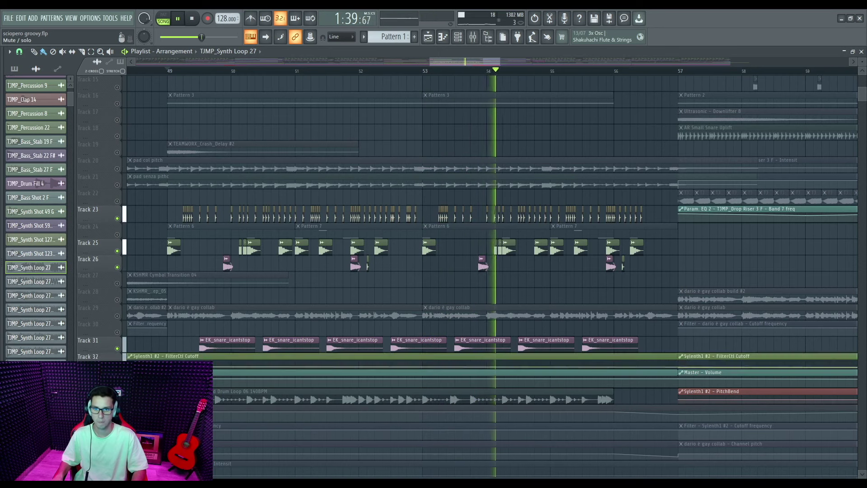
Unmute Patterns 6 and 7 on Track 24, play them from bar 49, and unmute the pad col pitch clip on Track 20
{"action": "key", "text": "space"}
{"action": "left_click", "coordinate": [117, 234]}
{"action": "key", "text": "space"}
{"action": "scroll", "coordinate": [434, 181], "scroll_direction": "up", "scroll_amount": 3}
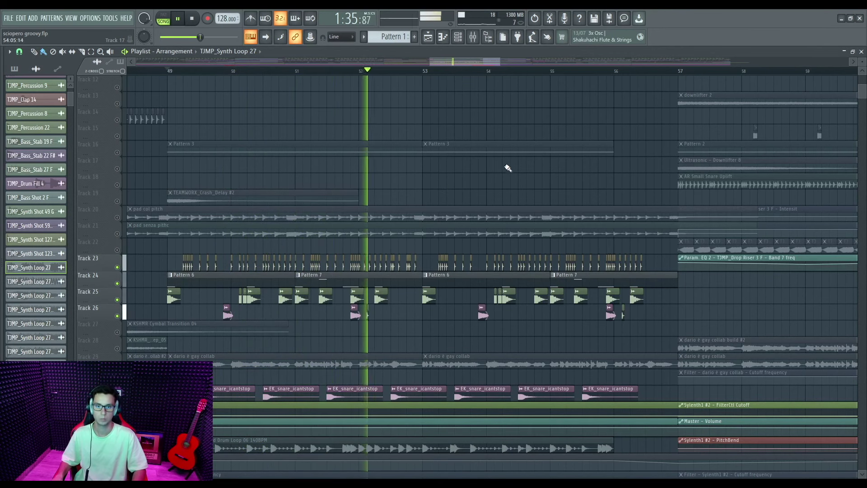
{"action": "key", "text": "space"}
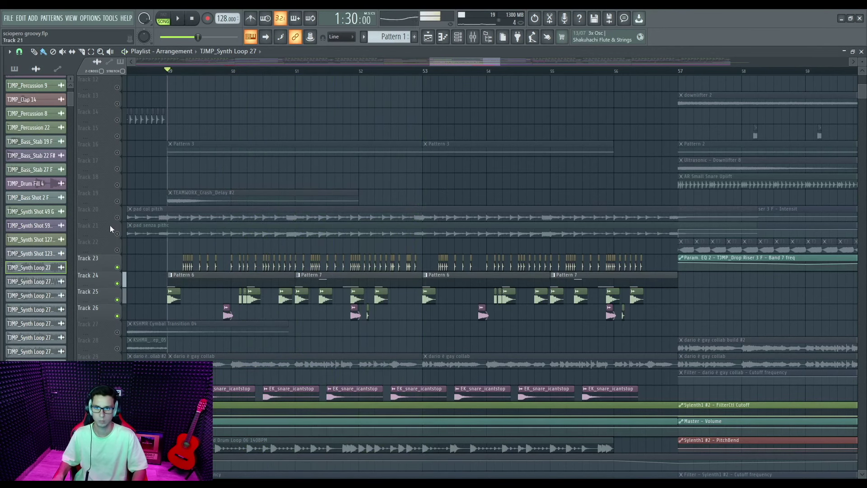
{"action": "left_click", "coordinate": [117, 217]}
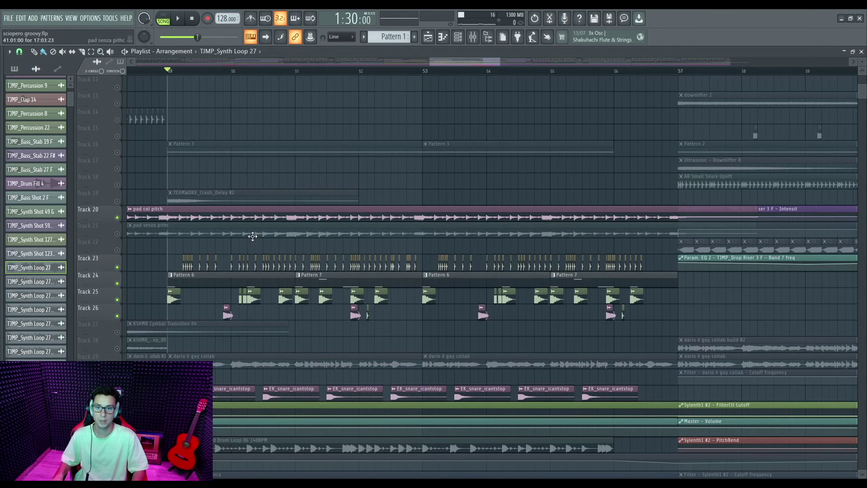
Play the isolated break layers from bar 49, and play the full break with all tracks unmuted from bar 48 into the build-up
{"action": "key", "text": "space"}
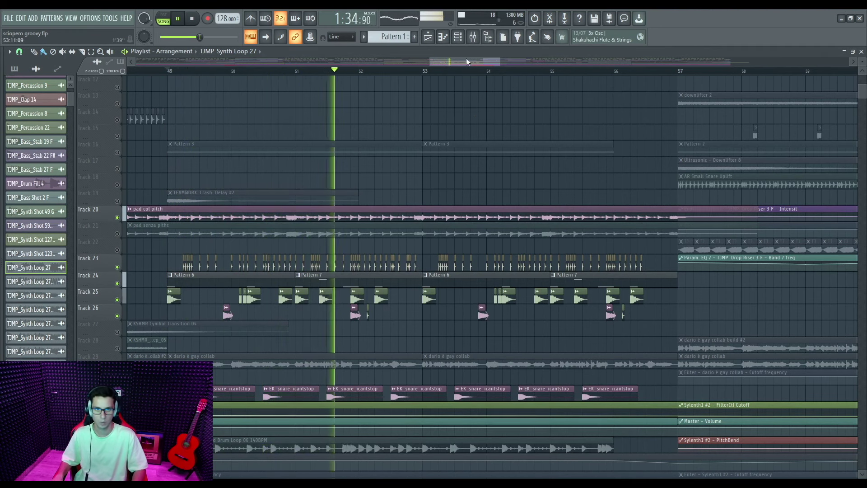
{"action": "key", "text": "space"}
{"action": "left_click", "coordinate": [365, 72]}
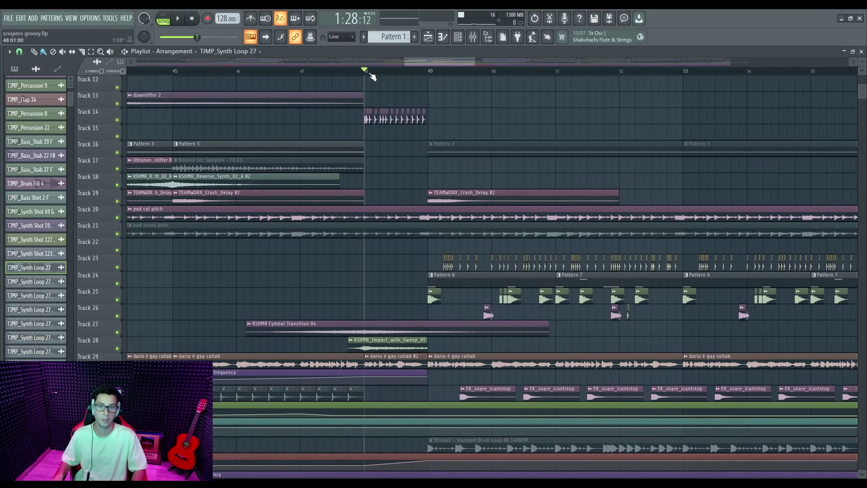
{"action": "key", "text": "space"}
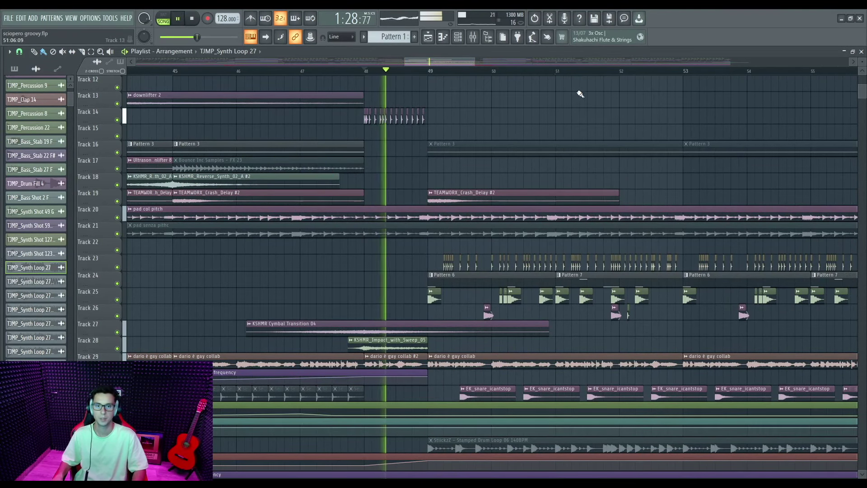
{"action": "left_click_drag", "start_coordinate": [463, 60], "coordinate": [491, 62]}
{"action": "scroll", "coordinate": [489, 217], "scroll_direction": "up", "scroll_amount": 8}
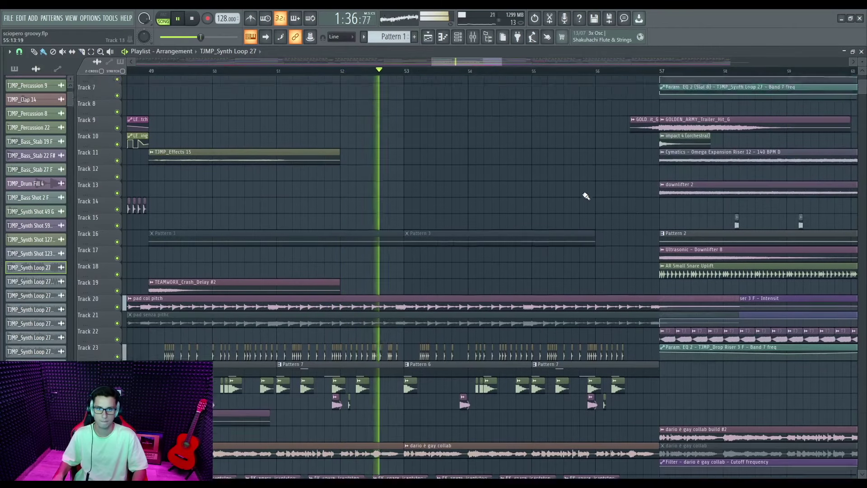
{"action": "scroll", "coordinate": [634, 173], "scroll_direction": "up", "scroll_amount": 2}
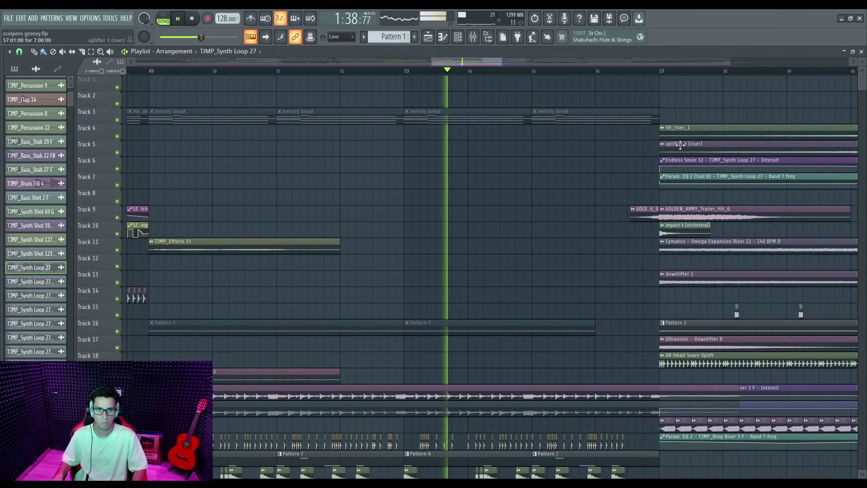
{"action": "left_click_drag", "start_coordinate": [482, 64], "coordinate": [563, 61]}
{"action": "scroll", "coordinate": [323, 83], "scroll_direction": "down", "scroll_amount": 3}
{"action": "key", "text": "space"}
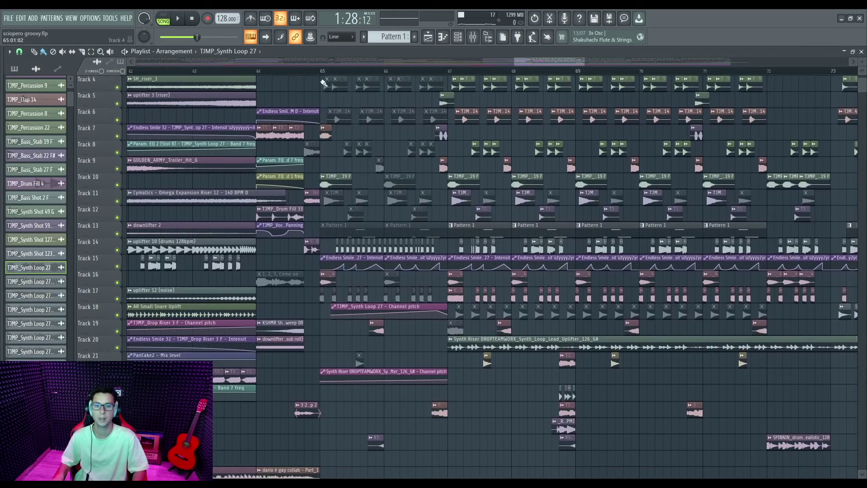
Play the transition into the second drop from bar 64
{"action": "left_click", "coordinate": [261, 73]}
{"action": "key", "text": "space"}
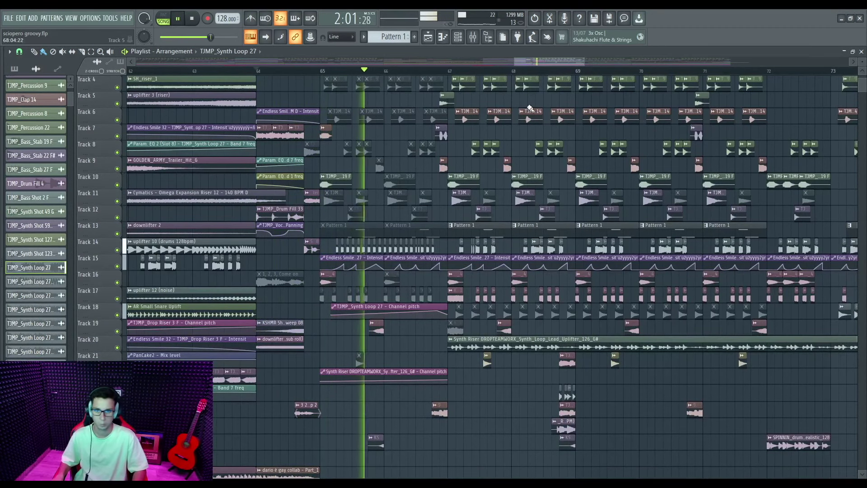
{"action": "key", "text": "space"}
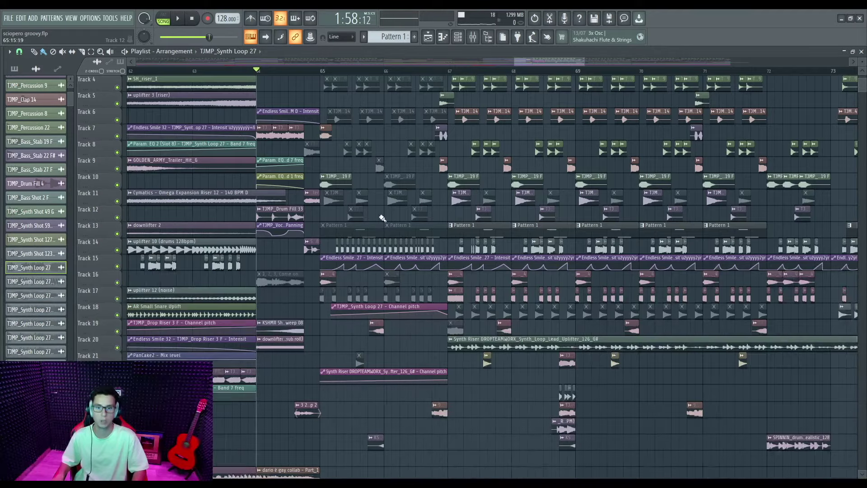
Audition the drop intro from bar 64 with Track 18 muted, and unmute that track again
{"action": "scroll", "coordinate": [312, 241], "scroll_direction": "up", "scroll_amount": 2}
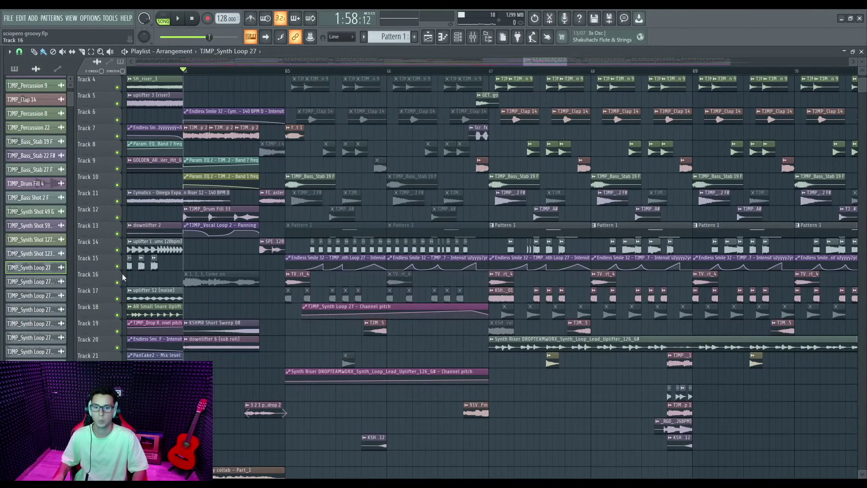
{"action": "left_click", "coordinate": [118, 316]}
{"action": "key", "text": "space"}
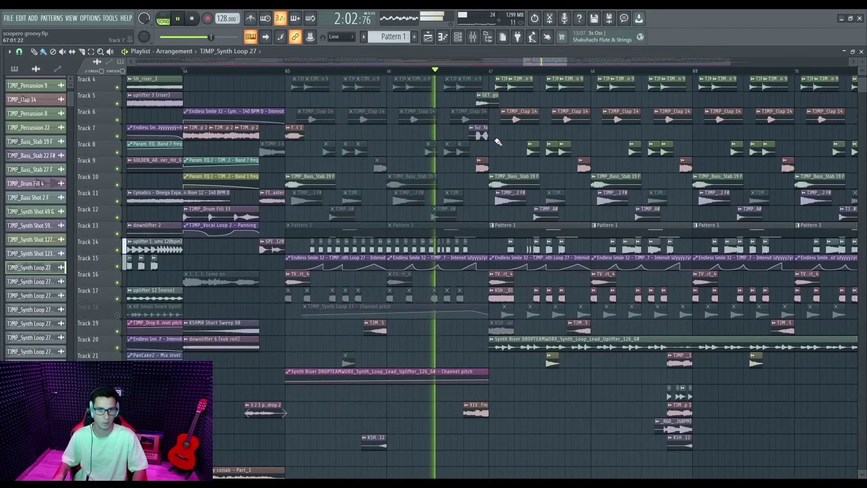
{"action": "key", "text": "space"}
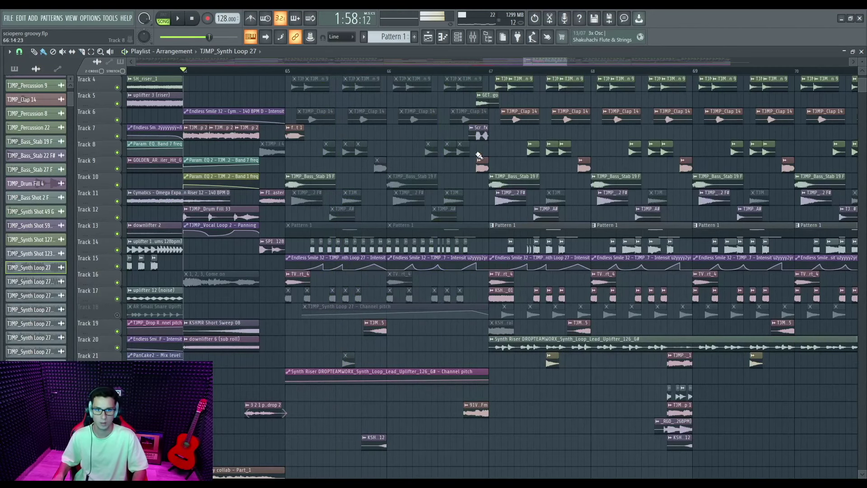
{"action": "left_click", "coordinate": [119, 315]}
Solo Track 20 and play its Synth Riser DROPTEAMWORX lead loop from bar 67
{"action": "scroll", "coordinate": [416, 141], "scroll_direction": "up", "scroll_amount": 2}
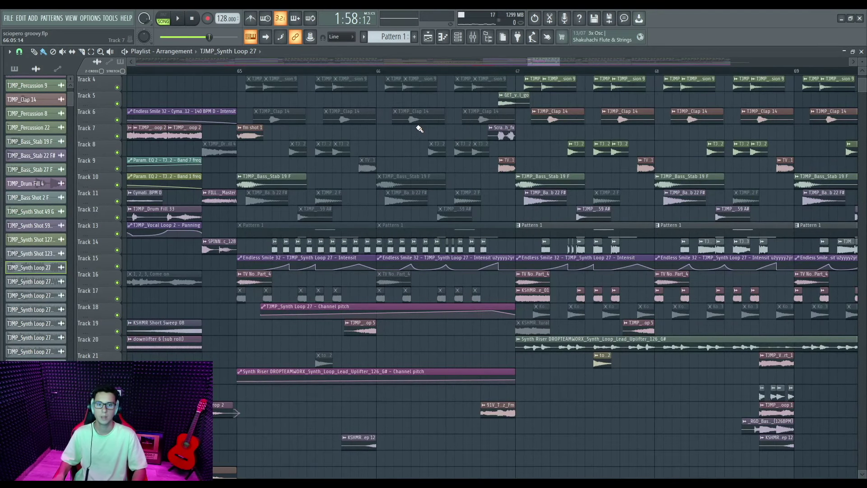
{"action": "scroll", "coordinate": [462, 161], "scroll_direction": "up", "scroll_amount": 3}
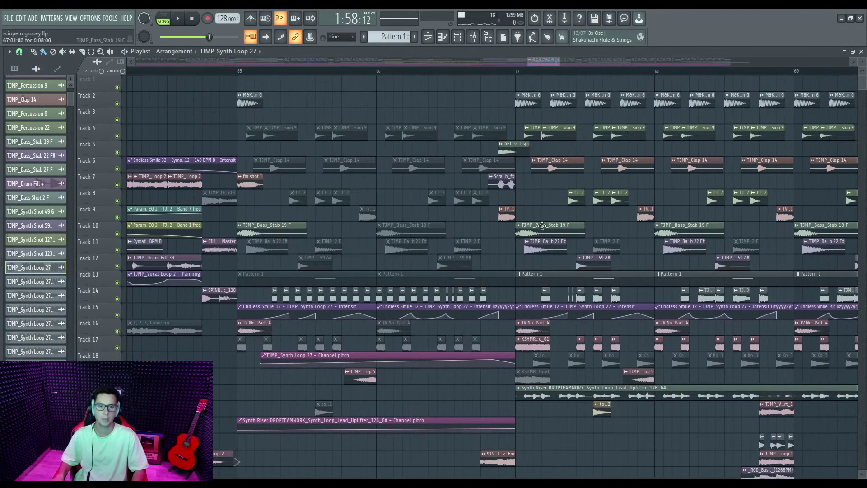
{"action": "scroll", "coordinate": [520, 261], "scroll_direction": "down", "scroll_amount": 5}
{"action": "left_click_drag", "start_coordinate": [527, 62], "coordinate": [545, 59]}
{"action": "scroll", "coordinate": [581, 157], "scroll_direction": "down", "scroll_amount": 6}
{"action": "scroll", "coordinate": [582, 156], "scroll_direction": "down", "scroll_amount": 4}
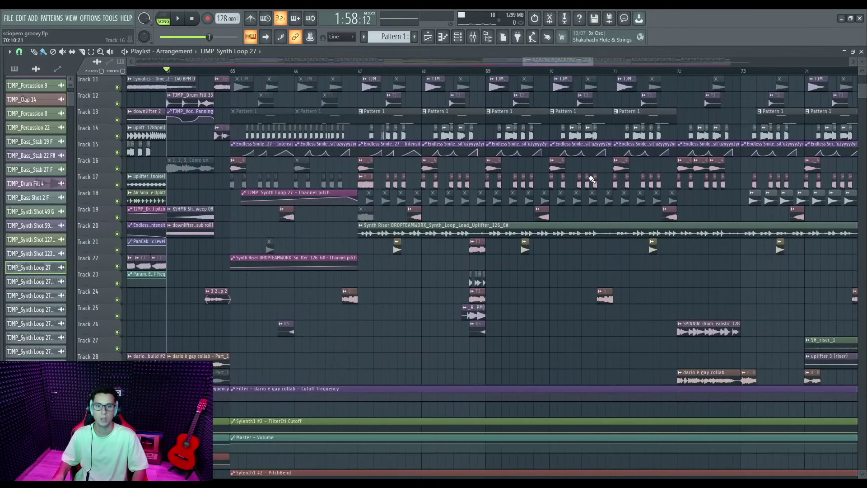
{"action": "scroll", "coordinate": [564, 210], "scroll_direction": "up", "scroll_amount": 5}
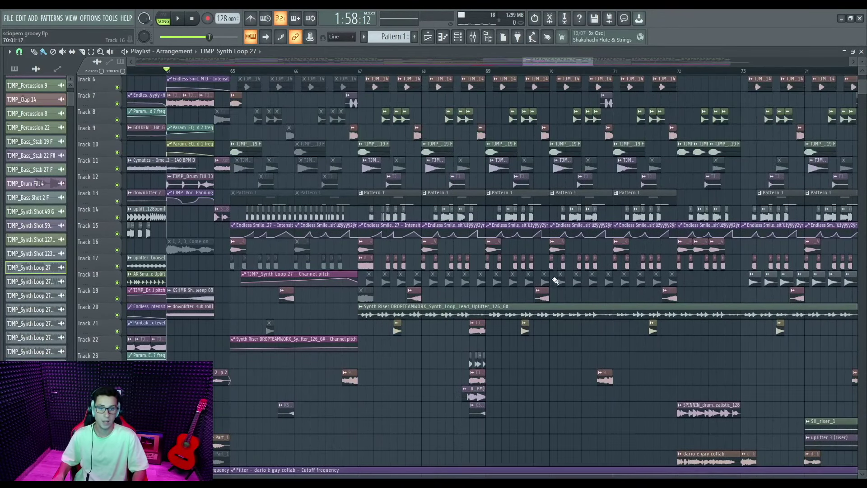
{"action": "left_click", "coordinate": [117, 314], "text": "ctrl"}
{"action": "left_click", "coordinate": [359, 72]}
{"action": "key", "text": "space"}
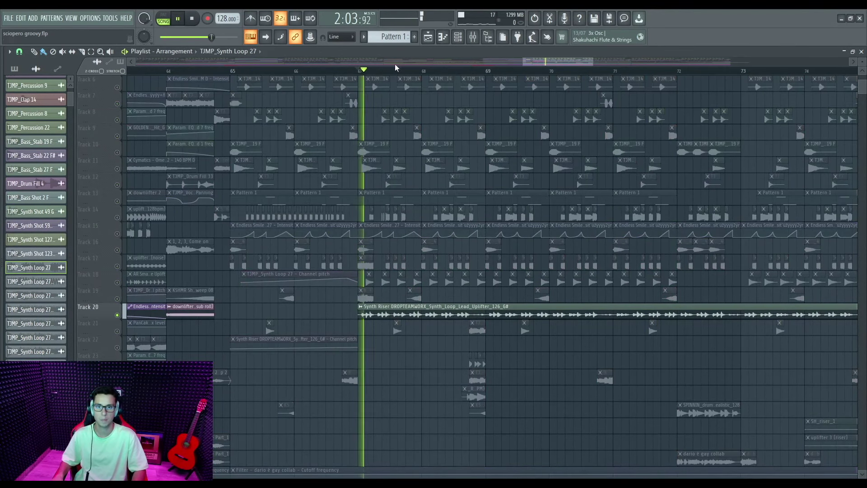
{"action": "key", "text": "space"}
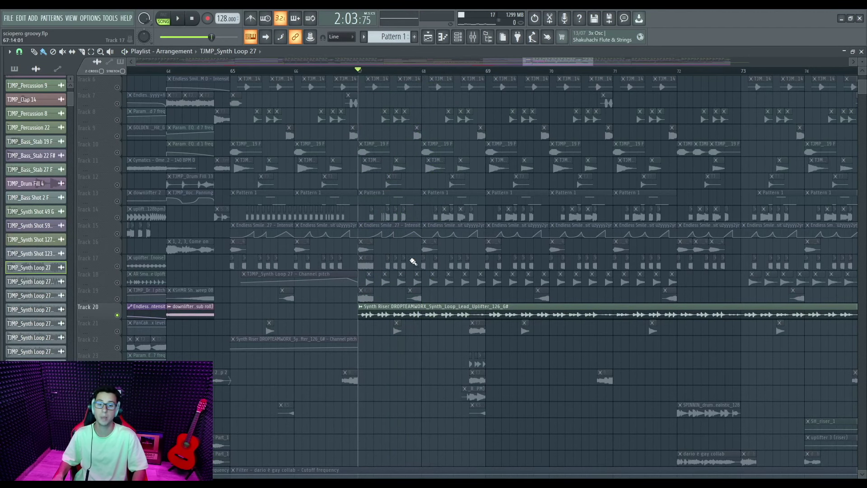
Play the drop from bar 67 while unmuting Tracks 14 and 15 and the remaining tracks, and follow playback past bar 73
{"action": "key", "text": "space"}
{"action": "left_click_drag", "start_coordinate": [117, 218], "coordinate": [118, 233]}
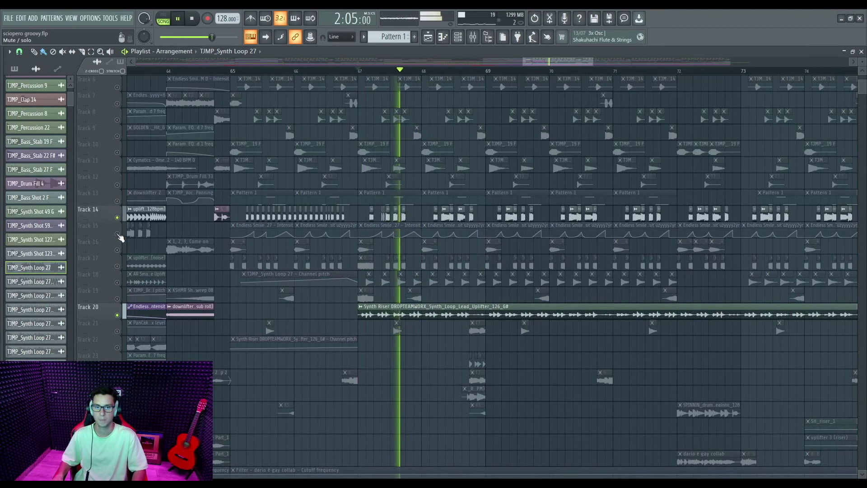
{"action": "left_click_drag", "start_coordinate": [118, 88], "coordinate": [117, 347]}
{"action": "left_click_drag", "start_coordinate": [571, 61], "coordinate": [623, 66]}
{"action": "left_click_drag", "start_coordinate": [623, 67], "coordinate": [628, 67]}
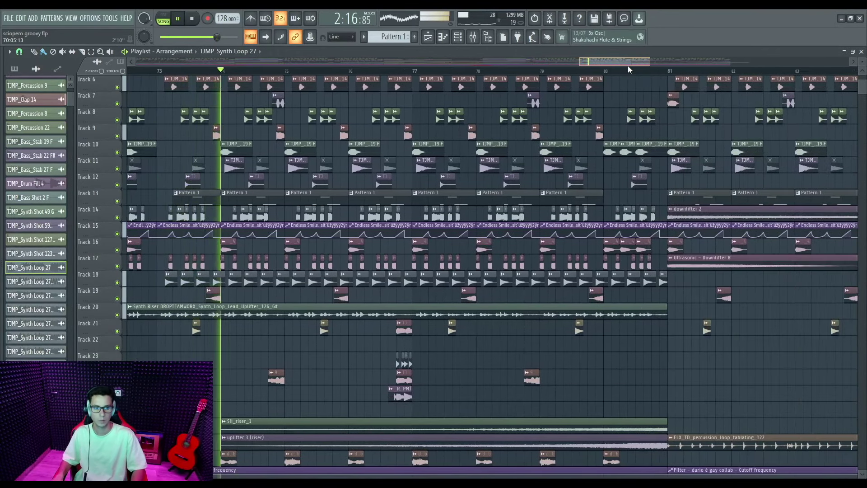